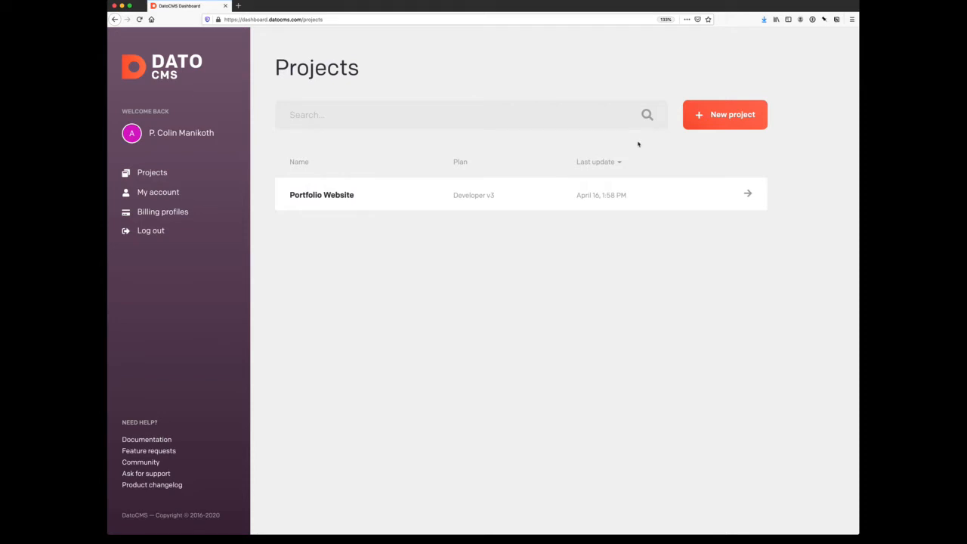
# - Create a new blank project, entering the owner's full name as the project name
pyautogui.click(740, 117)
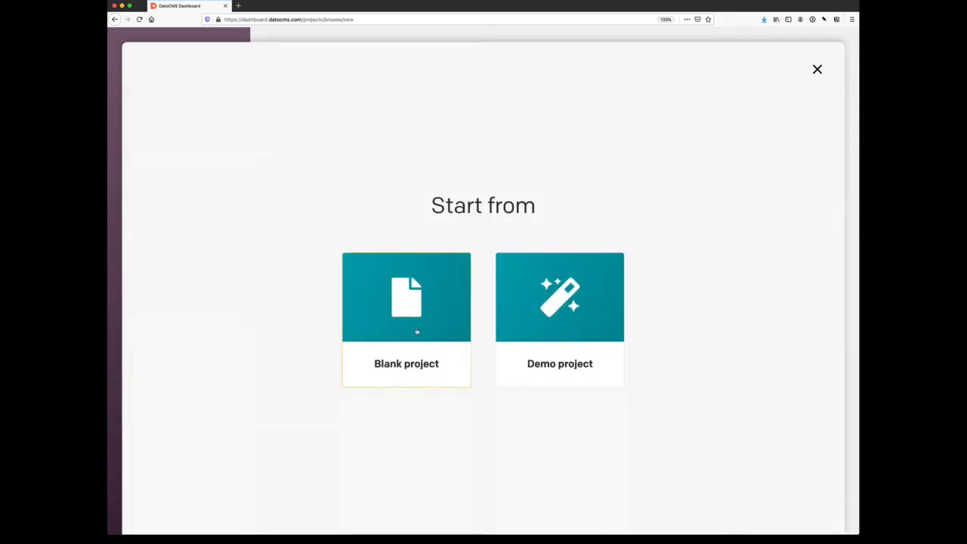
pyautogui.click(419, 332)
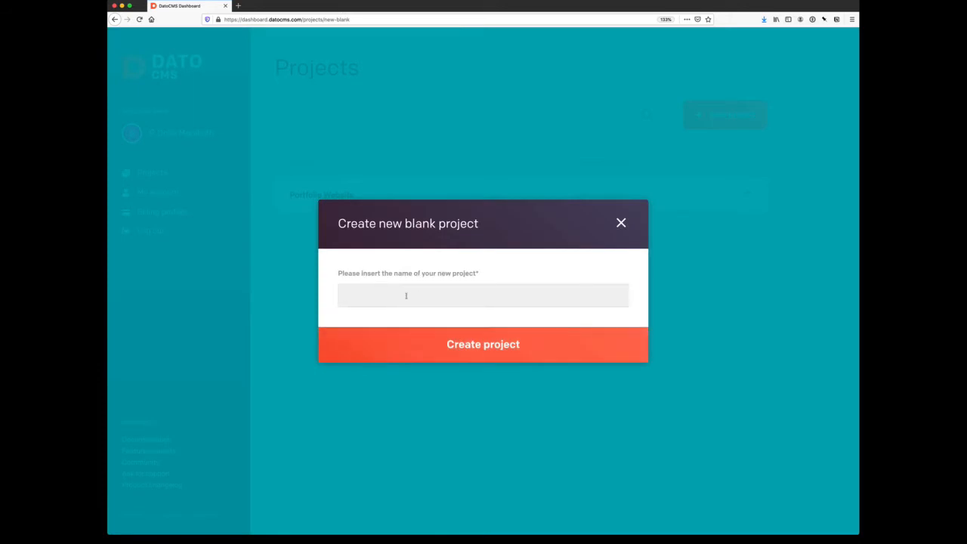
pyautogui.write('P. C')
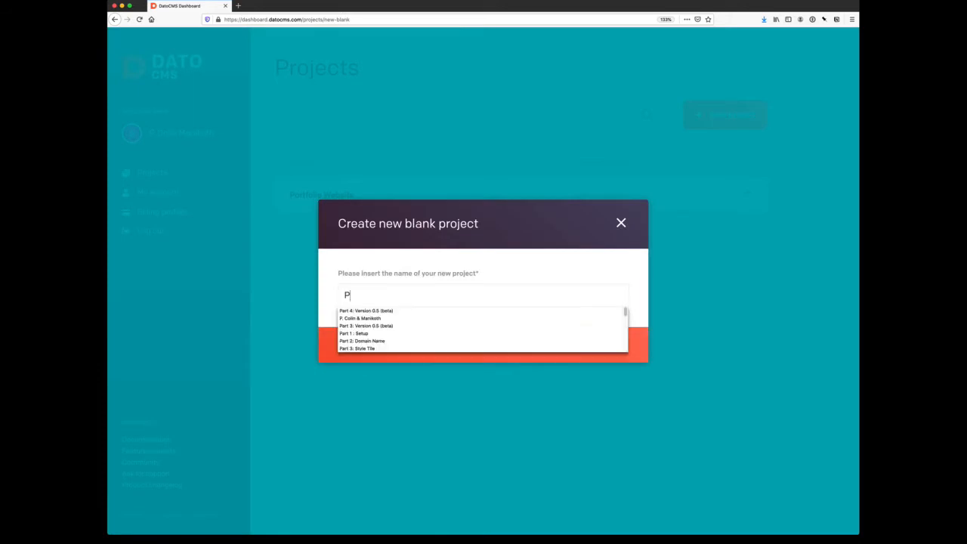
pyautogui.write('olin Manikoth')
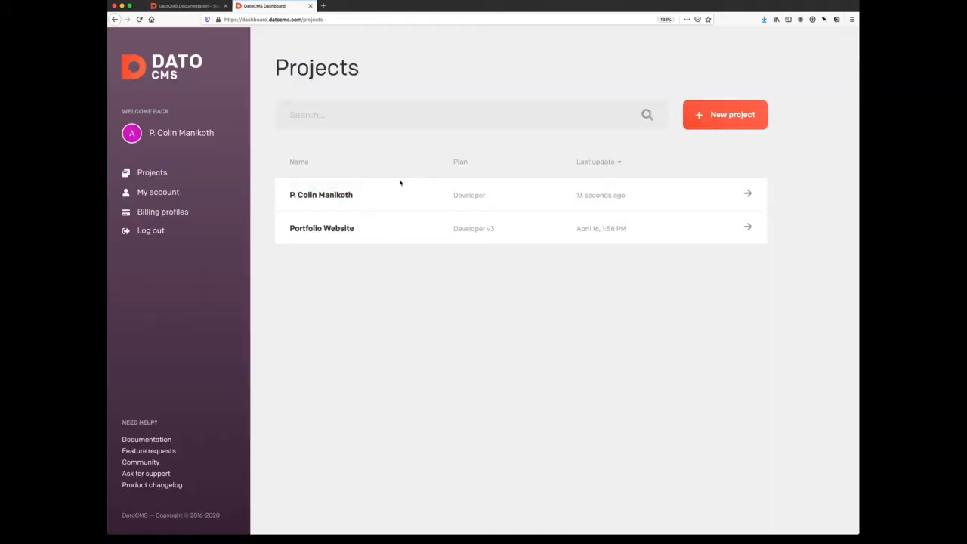
# - Open the newly created project's details, look over its information and enter the project
pyautogui.click(336, 195)
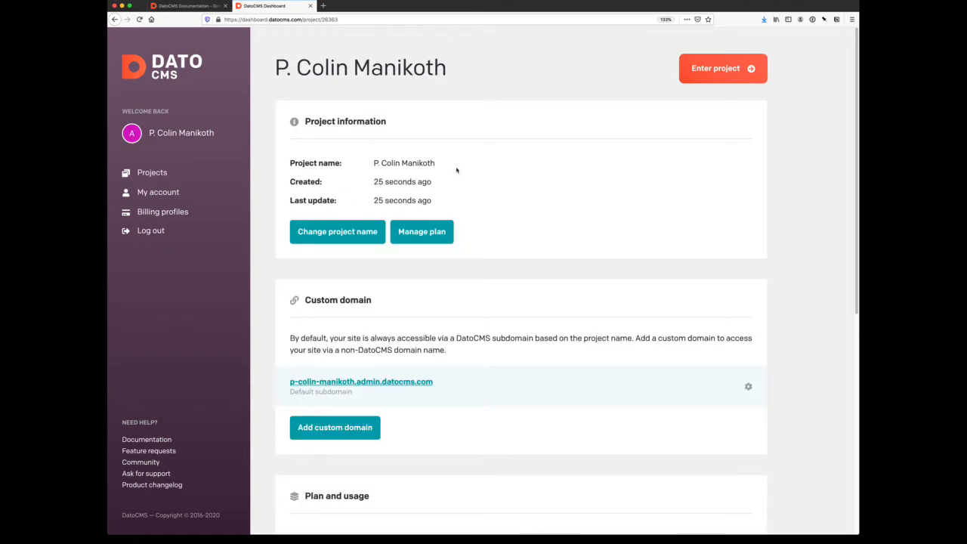
pyautogui.middleClick(507, 164)
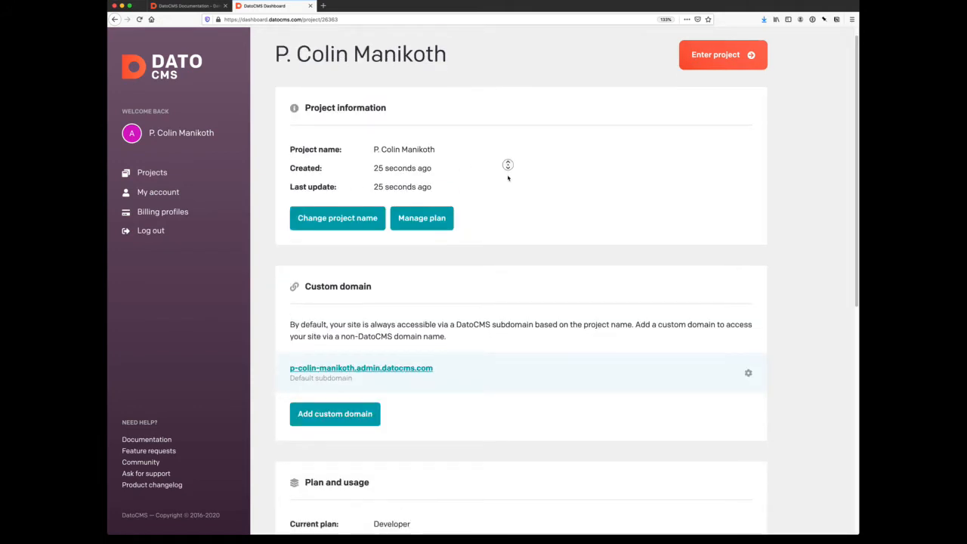
pyautogui.middleClick(508, 228)
pyautogui.middleClick(503, 244)
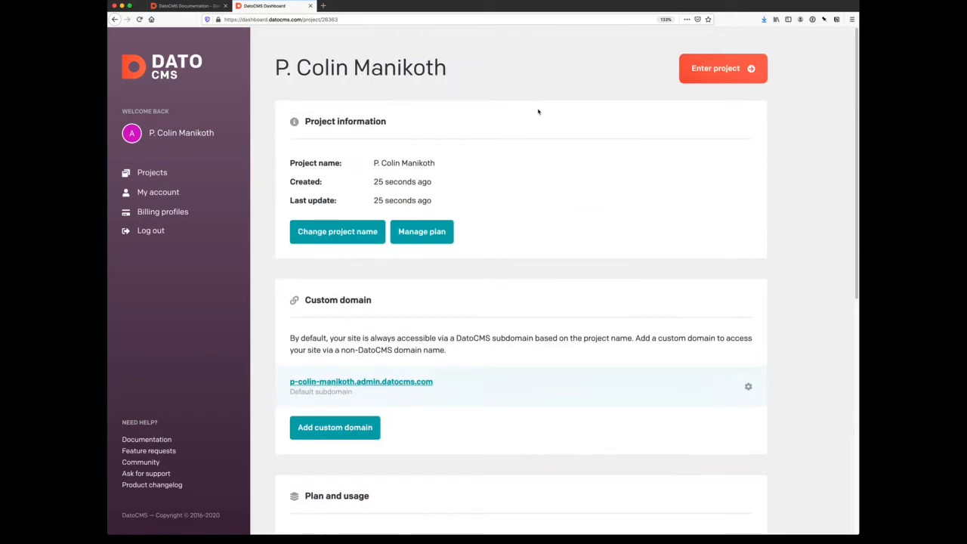
pyautogui.click(710, 69)
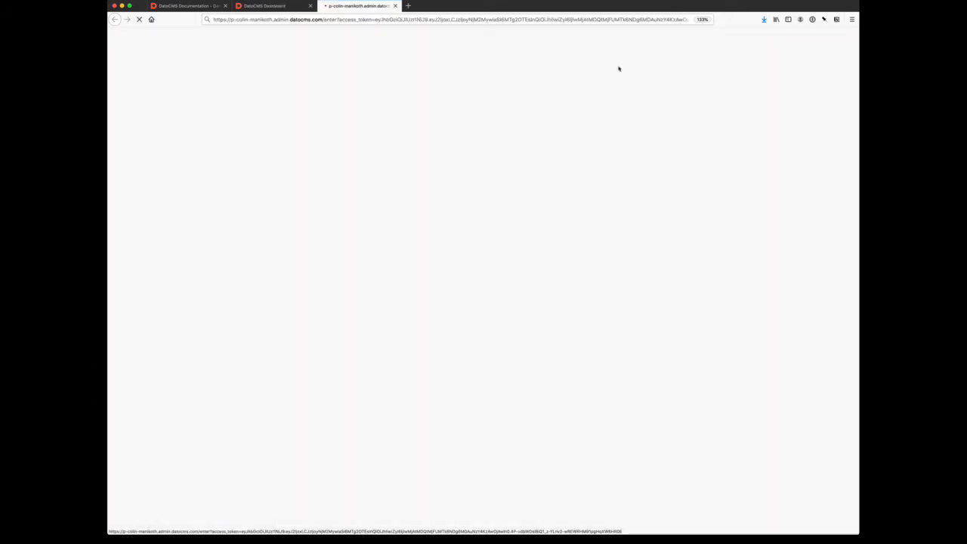
# - Return to the dashboard's list of projects and open the newly created project from there
pyautogui.click(261, 6)
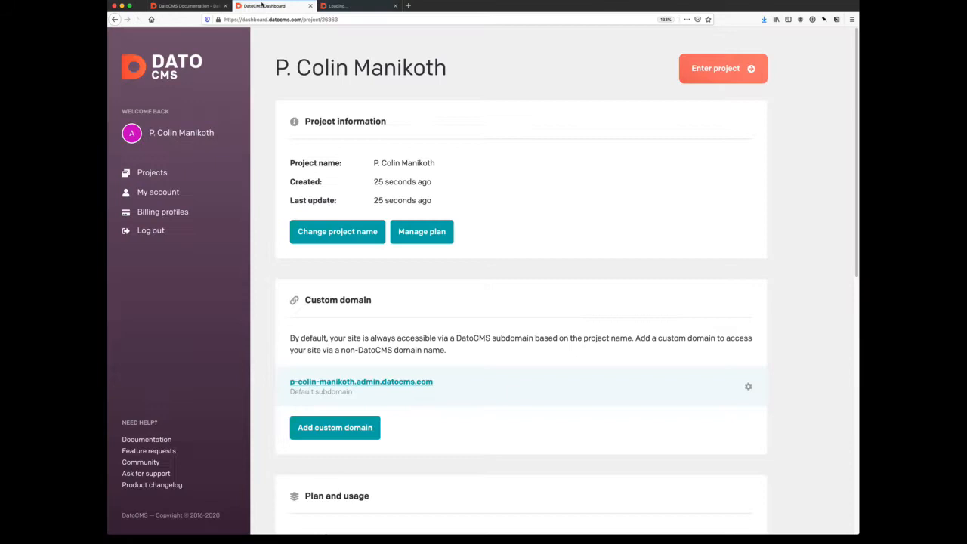
pyautogui.click(184, 172)
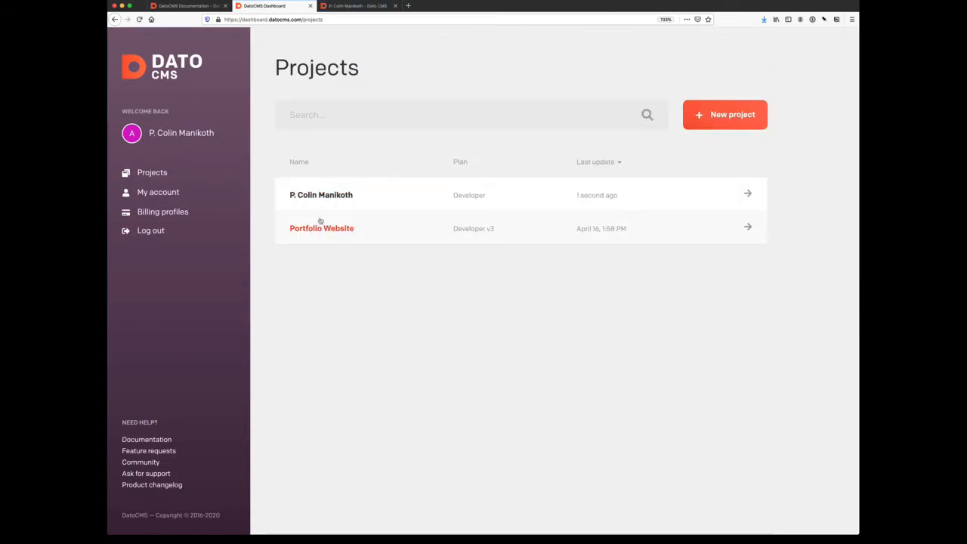
pyautogui.click(753, 193)
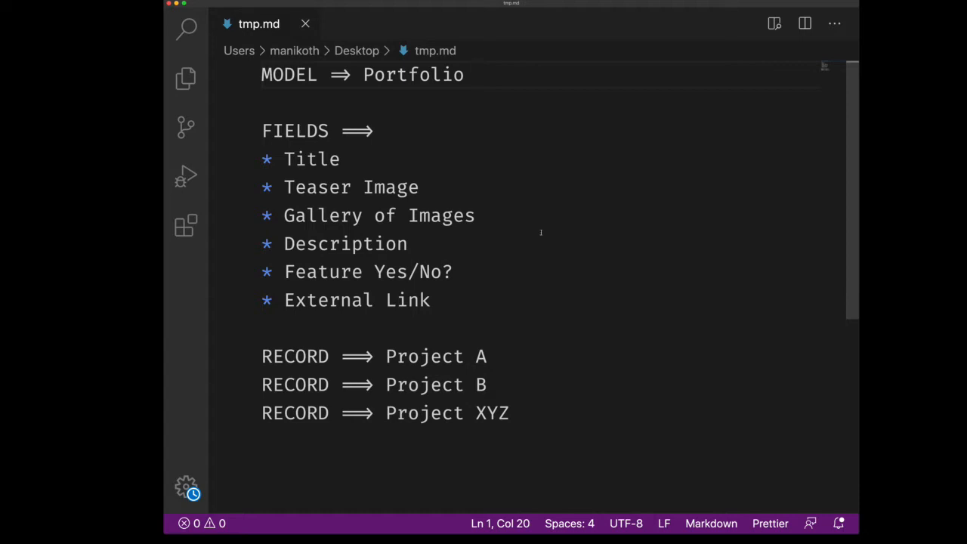
# - Highlight the word MODEL and its name Portfolio in the first line of the tmp.md notes
pyautogui.hotkey('alt', 'Left')
pyautogui.hotkey('alt', 'Left')
pyautogui.hotkey('alt', 'Left')
pyautogui.hotkey('shift', 'alt', 'Right')
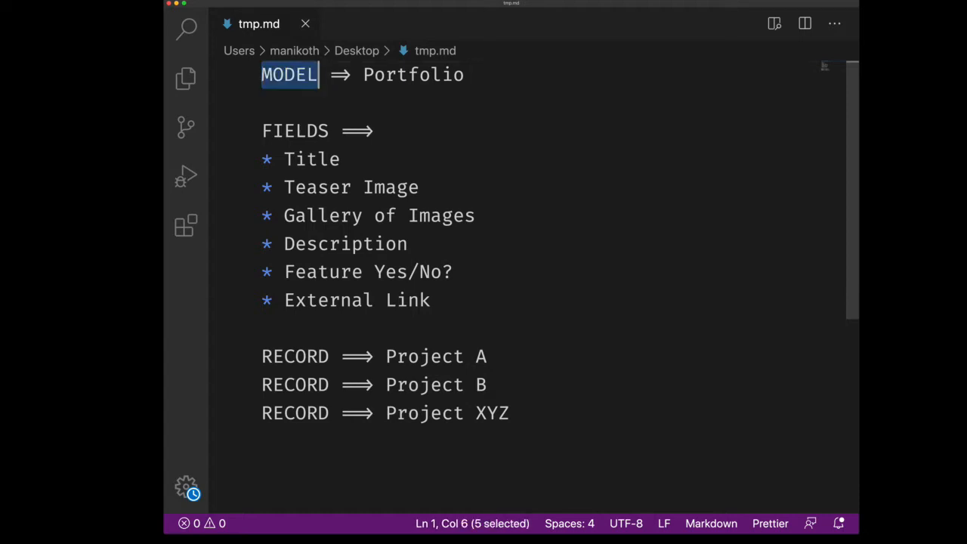
pyautogui.press('Right')
pyautogui.hotkey('alt', 'Right')
pyautogui.hotkey('shift', 'alt', 'Right')
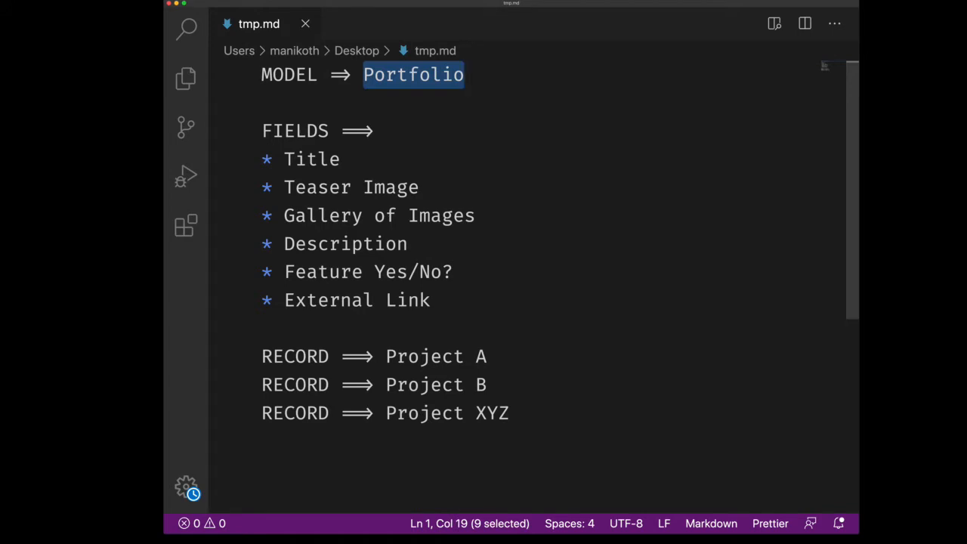
# - Highlight the whole FIELDS block of the notes, from its heading through External Link
pyautogui.press('Down')
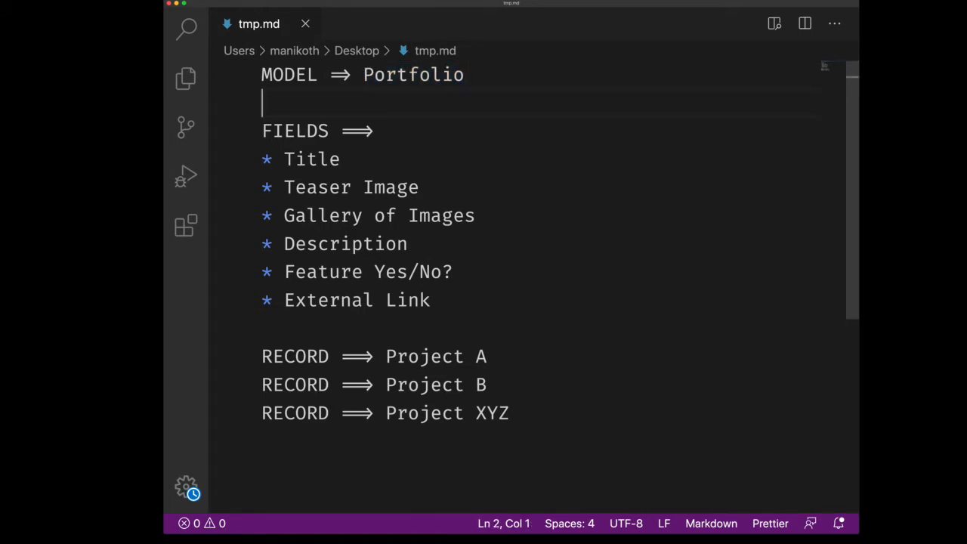
pyautogui.press('Down')
pyautogui.press('super+l')
pyautogui.press('super+l')
pyautogui.press('super+l')
pyautogui.press('super+l')
pyautogui.press('super+l')
pyautogui.press('super+l')
pyautogui.press('super+l')
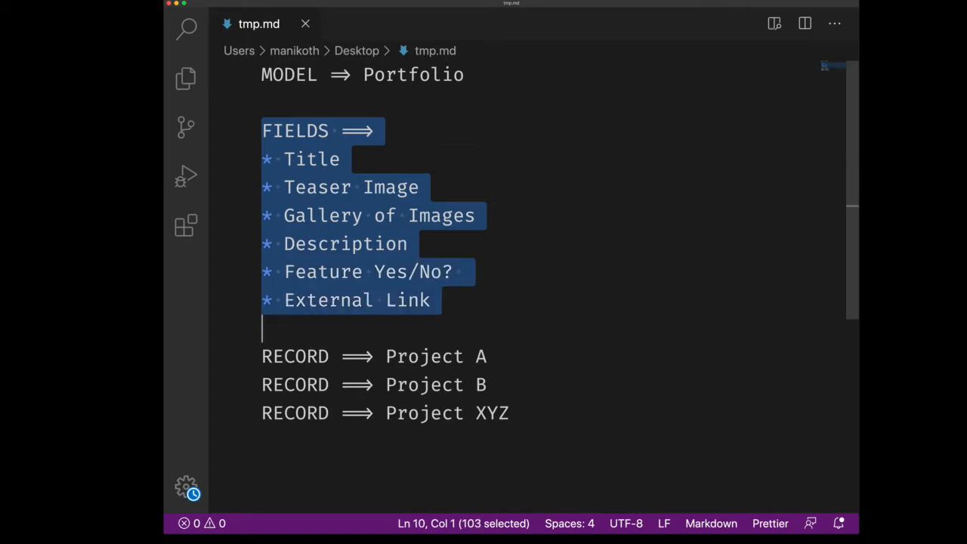
# - Clear the block selection and highlight only the Title line in the fields list
pyautogui.press('Left')
pyautogui.press('Down')
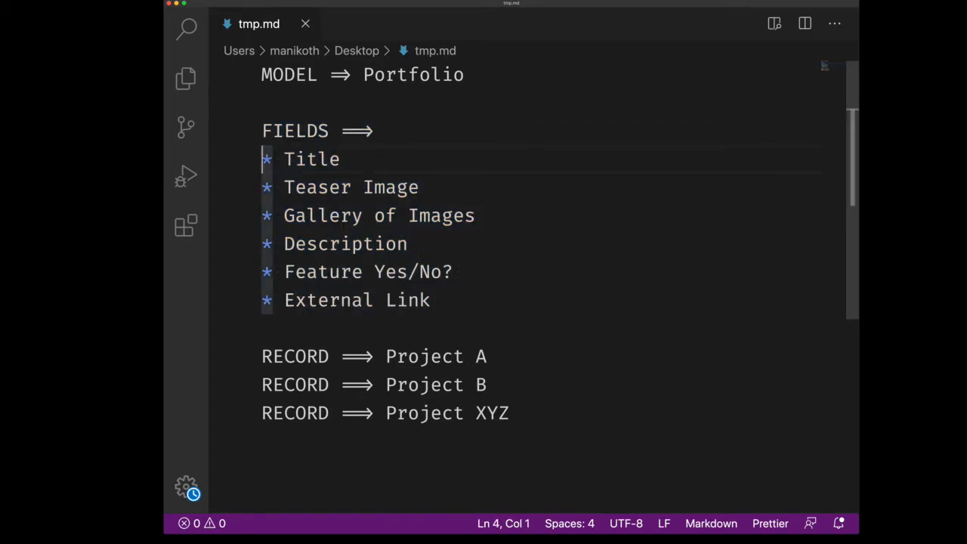
pyautogui.press('super+l')
pyautogui.press('Up')
pyautogui.press('Up')
pyautogui.press('Down')
pyautogui.hotkey('shift', 'Right')
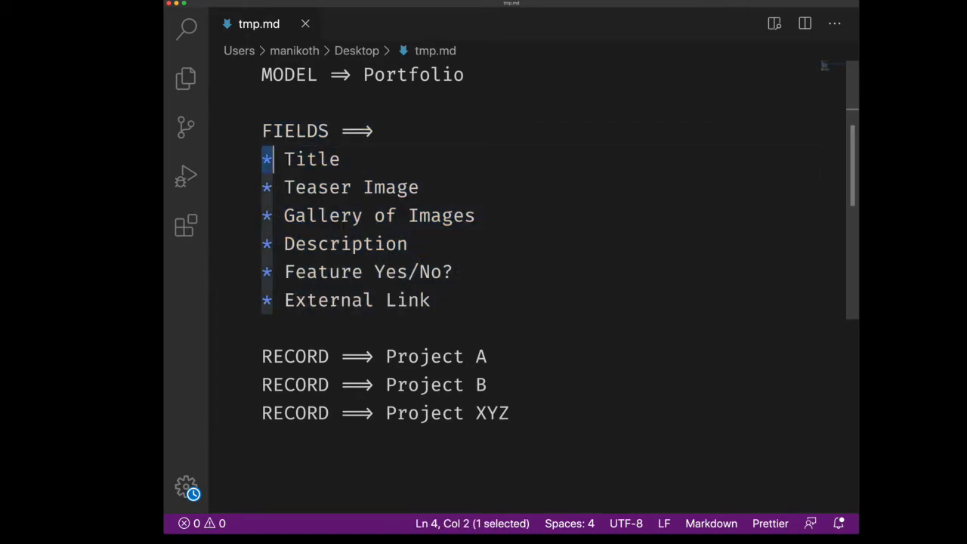
pyautogui.hotkey('shift', 'End')
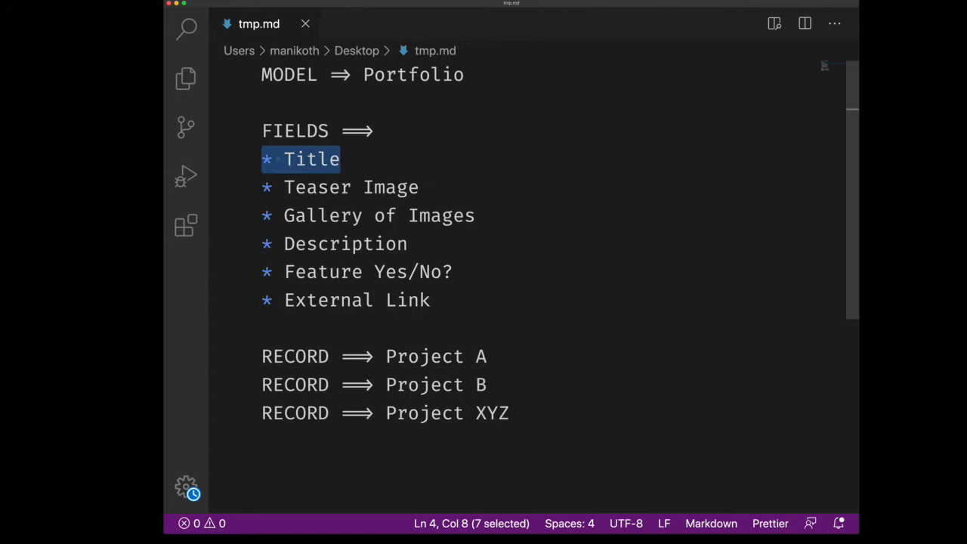
# - Append the type note "(single line of text)" to the Title field
pyautogui.press('Right')
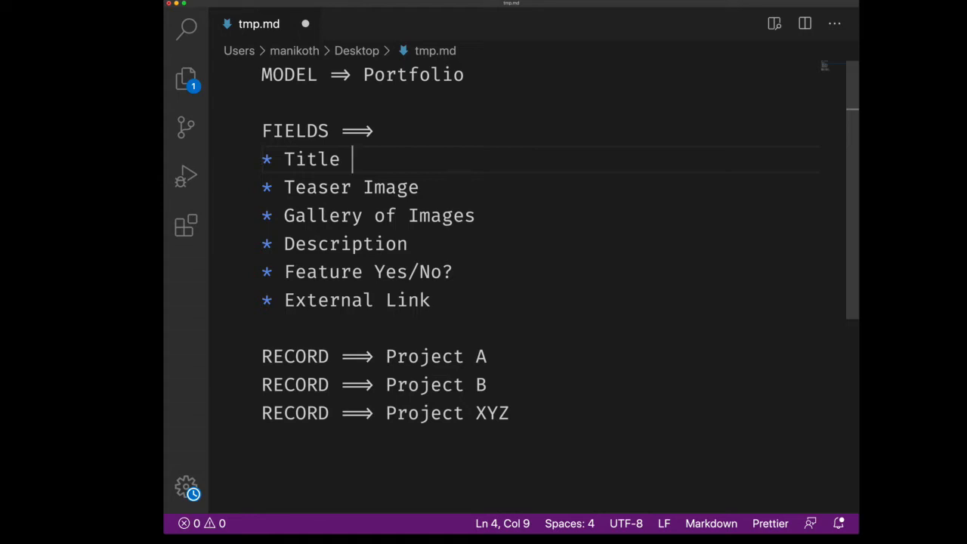
pyautogui.write('()')
pyautogui.press('Left')
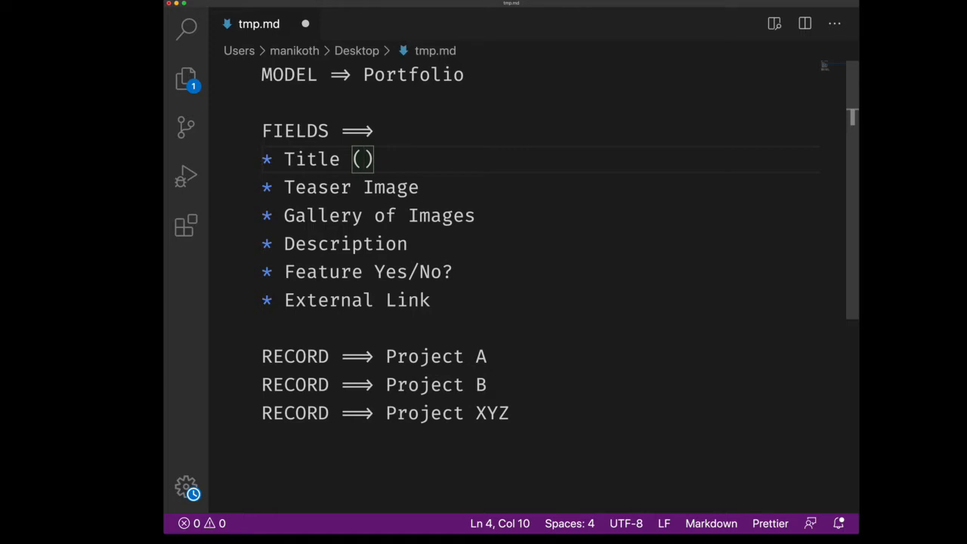
pyautogui.write('single lin')
pyautogui.write('e of text')
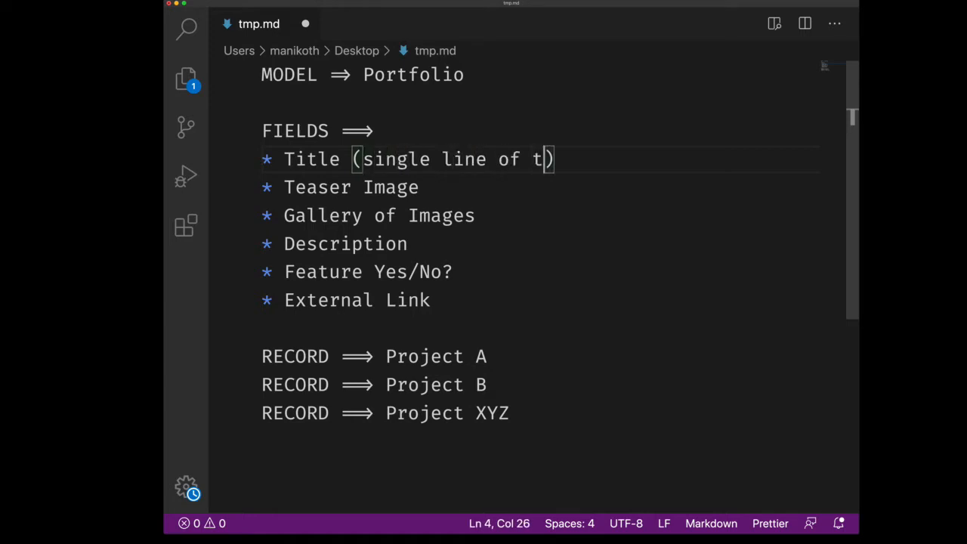
# - Append the type note "(single image)" to the Teaser Image field
pyautogui.press('Down')
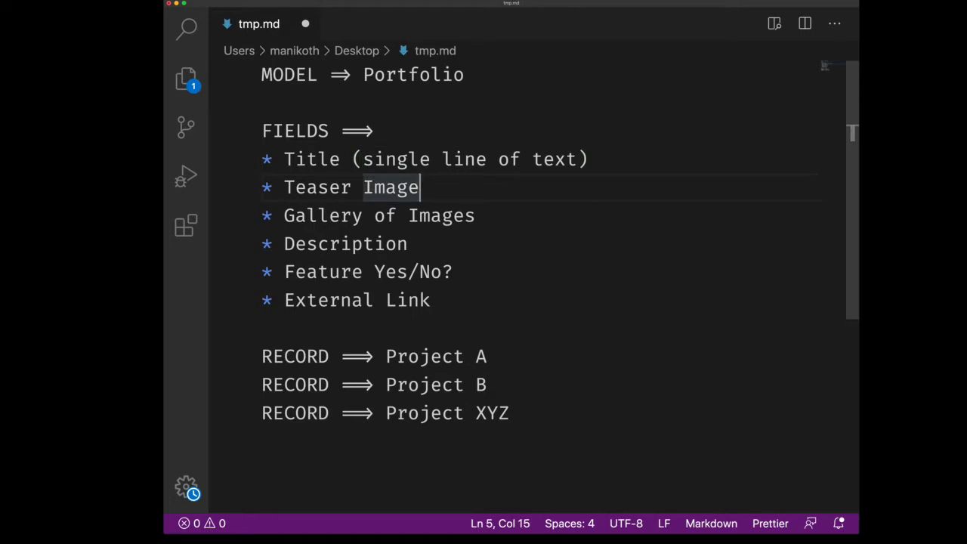
pyautogui.press('Right')
pyautogui.press('Left')
pyautogui.write('()')
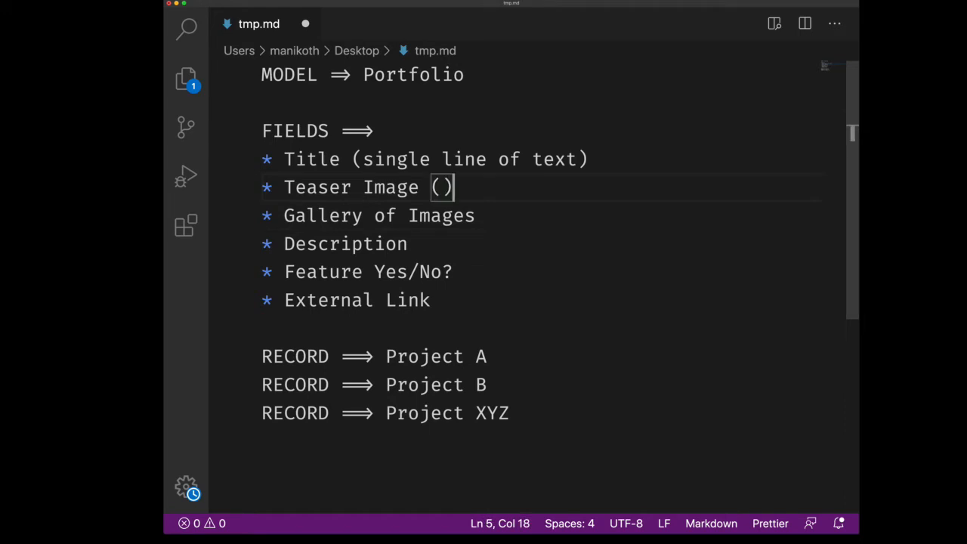
pyautogui.press('Left')
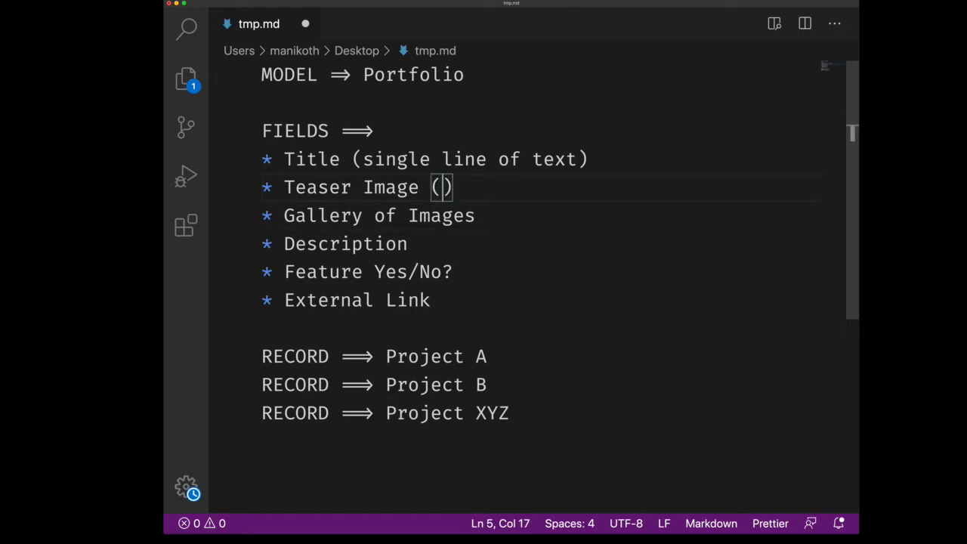
pyautogui.write('i')
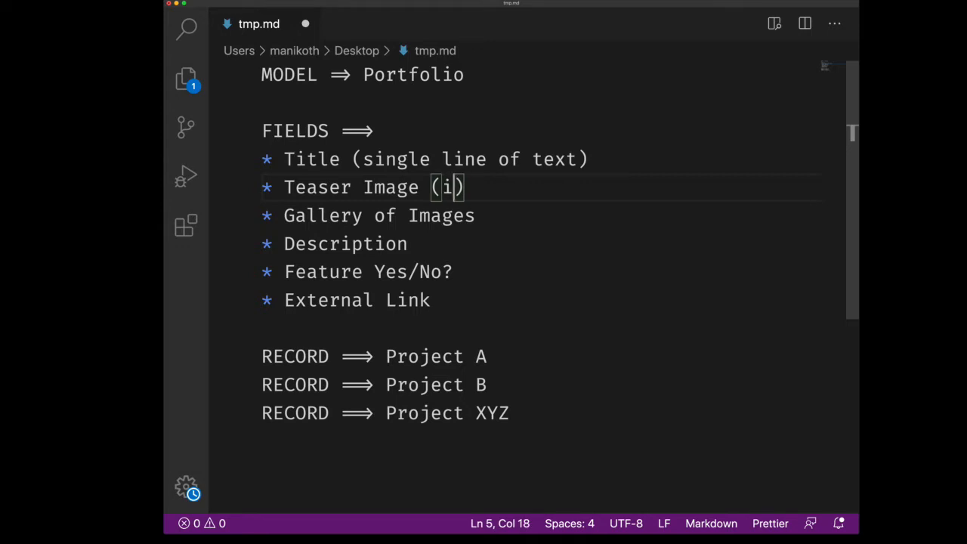
pyautogui.press('BackSpace')
pyautogui.write('single mage')
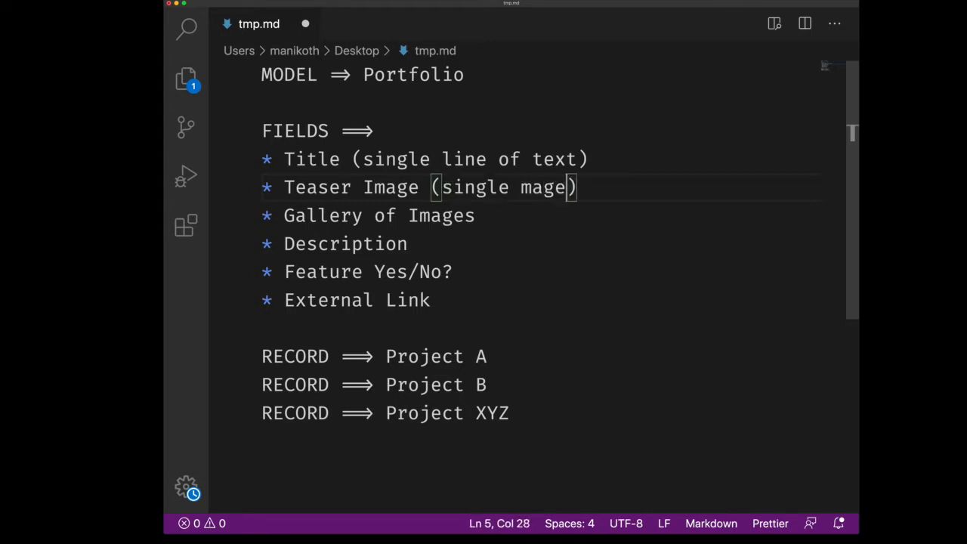
pyautogui.press('BackSpace')
pyautogui.press('BackSpace')
pyautogui.press('BackSpace')
pyautogui.press('BackSpace')
pyautogui.write('mag')
pyautogui.press('BackSpace')
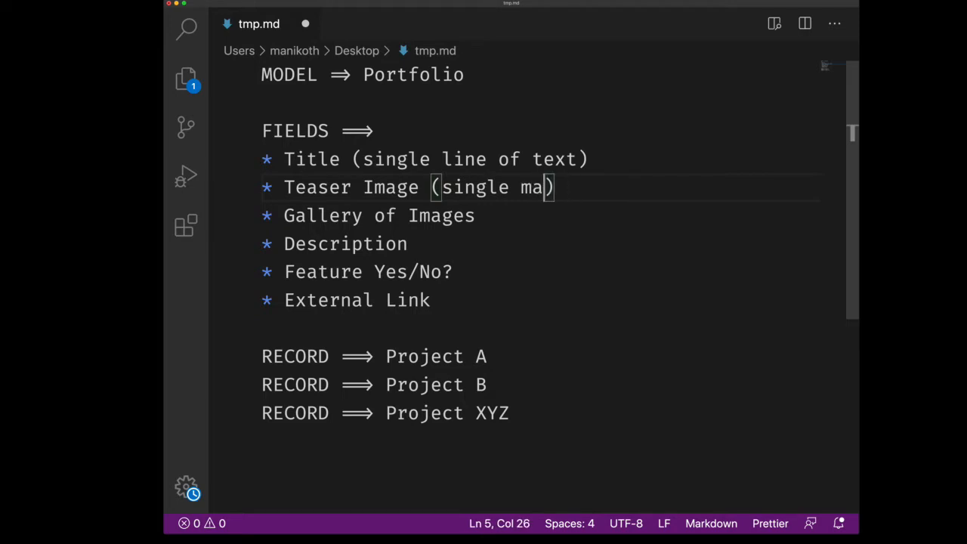
pyautogui.press('BackSpace')
pyautogui.press('BackSpace')
pyautogui.write('image')
# - Append the type note "(multiple images)" to the Gallery of Images field
pyautogui.press('Down')
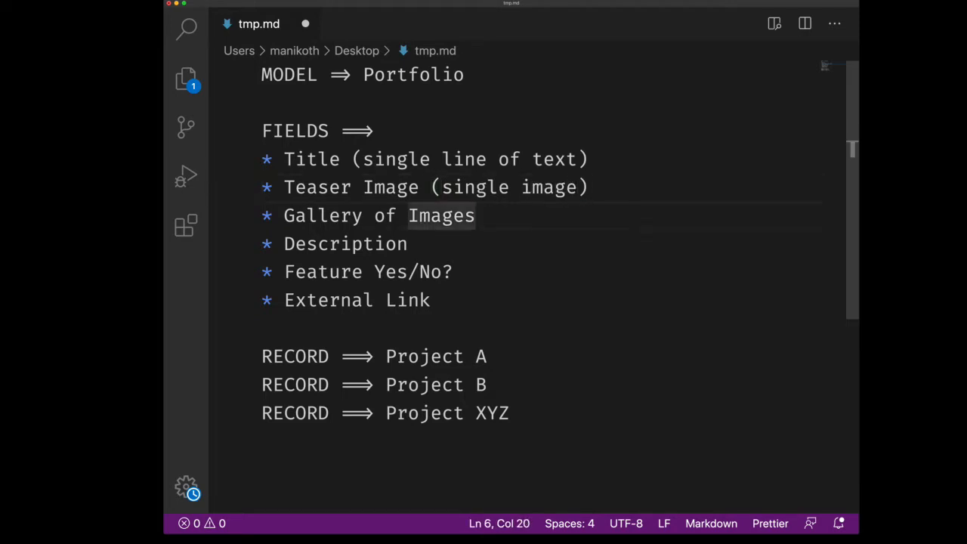
pyautogui.press('Down')
pyautogui.press('Home')
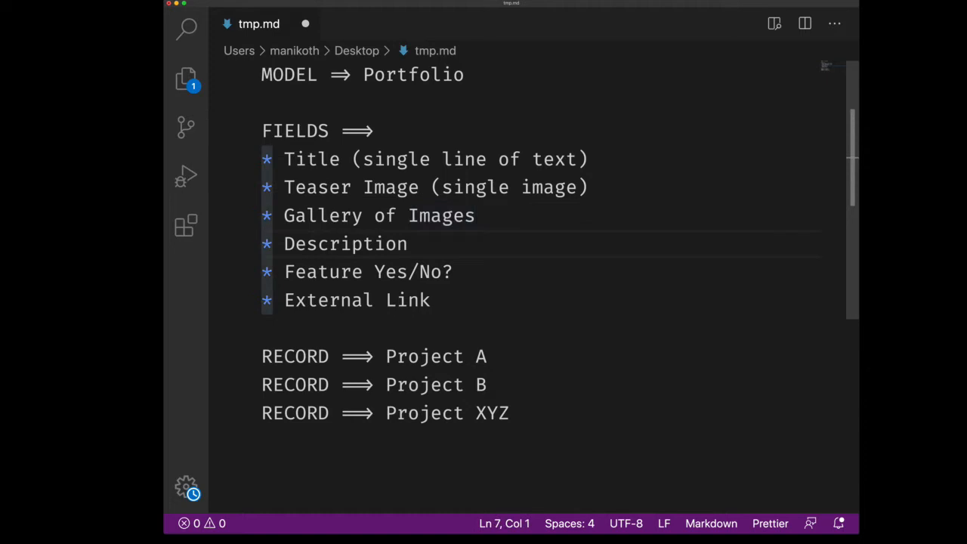
pyautogui.press('Left')
pyautogui.write('(')
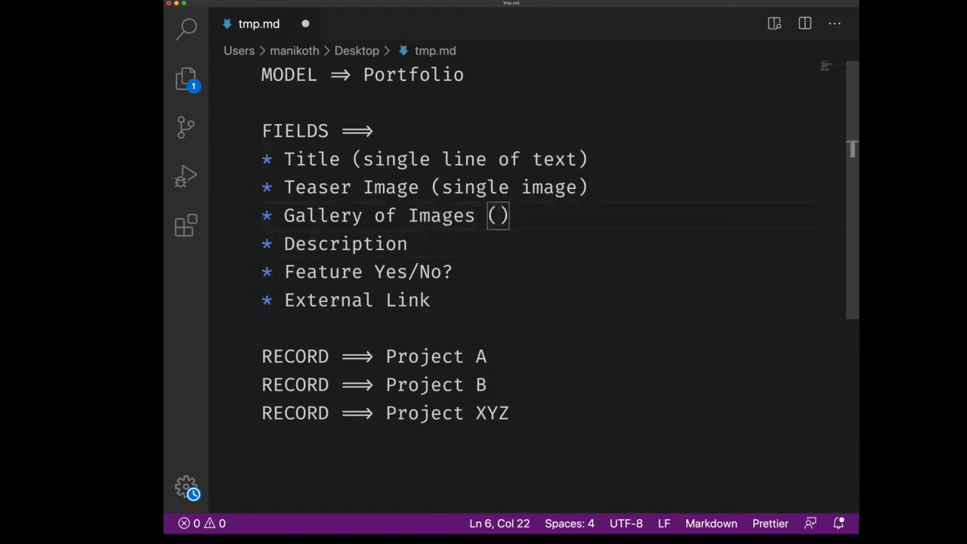
pyautogui.write('mutlp')
pyautogui.press('BackSpace')
pyautogui.press('BackSpace')
pyautogui.press('BackSpace')
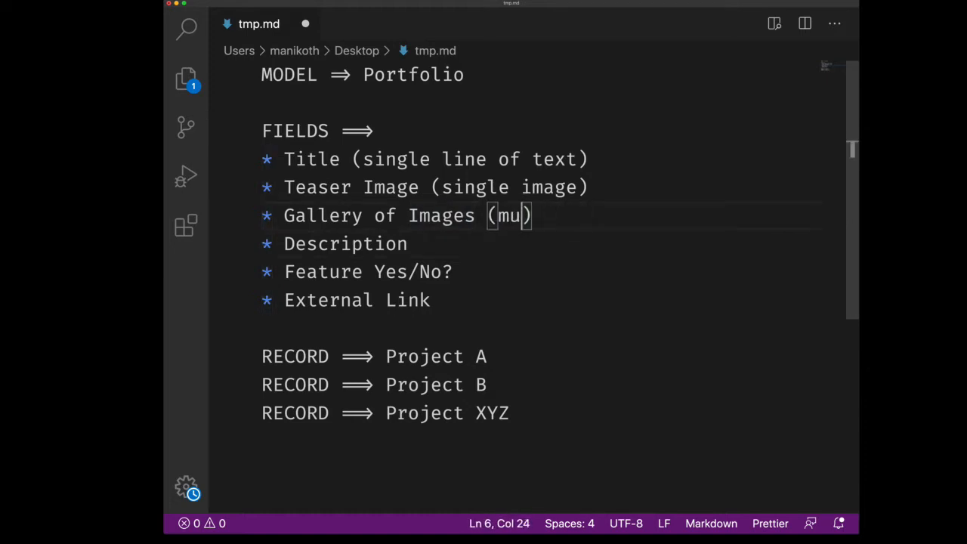
pyautogui.write(';tip')
pyautogui.press('BackSpace')
pyautogui.press('BackSpace')
pyautogui.press('BackSpace')
pyautogui.press('BackSpace')
pyautogui.write('ltip')
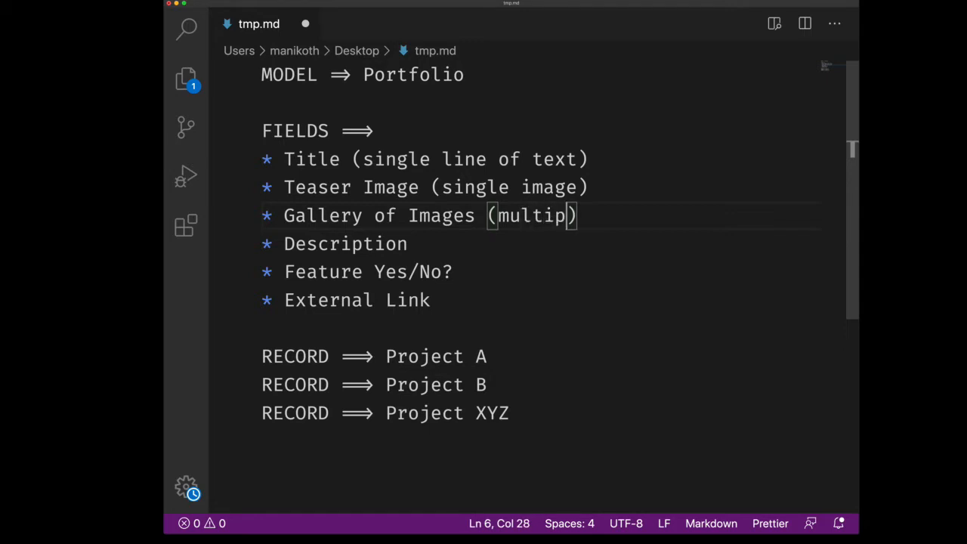
pyautogui.write('le images')
# - Append the type note "(multi line)" to the Description field
pyautogui.press('Down')
pyautogui.write('()')
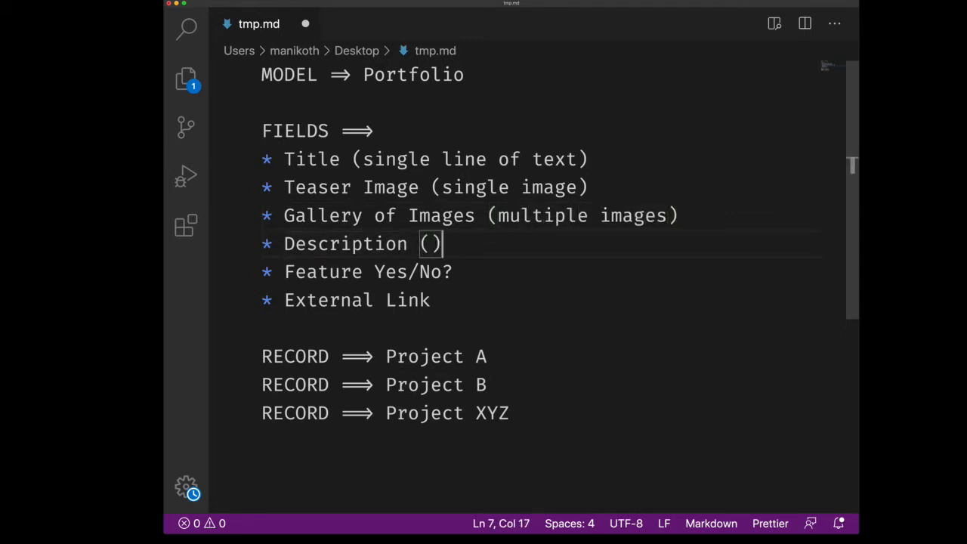
pyautogui.press('Left')
pyautogui.write('multip')
pyautogui.press('BackSpace')
pyautogui.write('l')
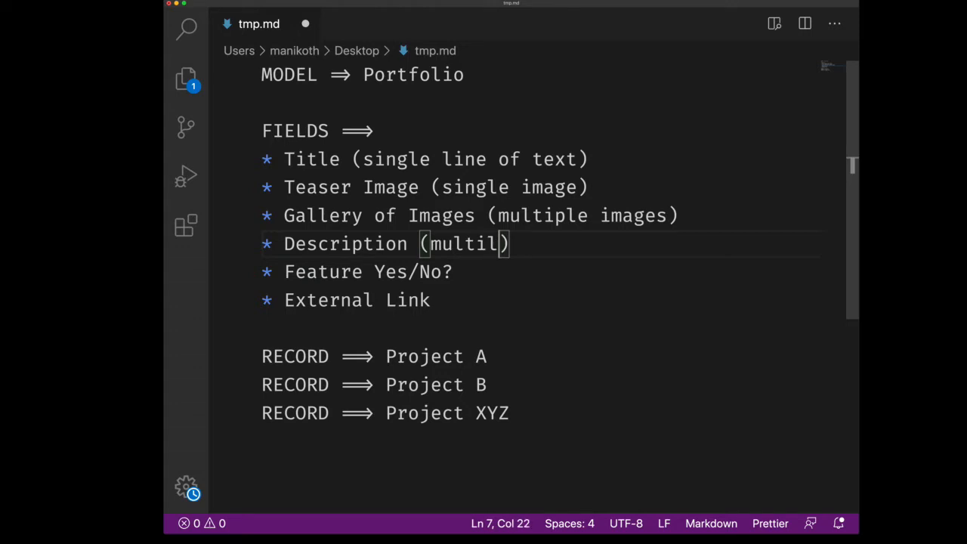
pyautogui.write(' in')
pyautogui.press('BackSpace')
pyautogui.press('BackSpace')
pyautogui.press('BackSpace')
pyautogui.press('BackSpace')
pyautogui.write('l')
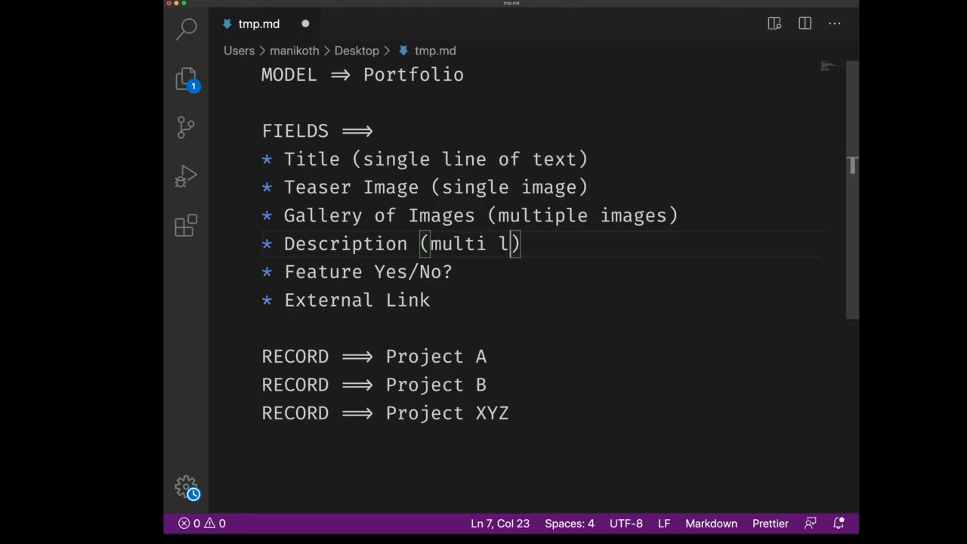
pyautogui.write('ines')
pyautogui.press('BackSpace')
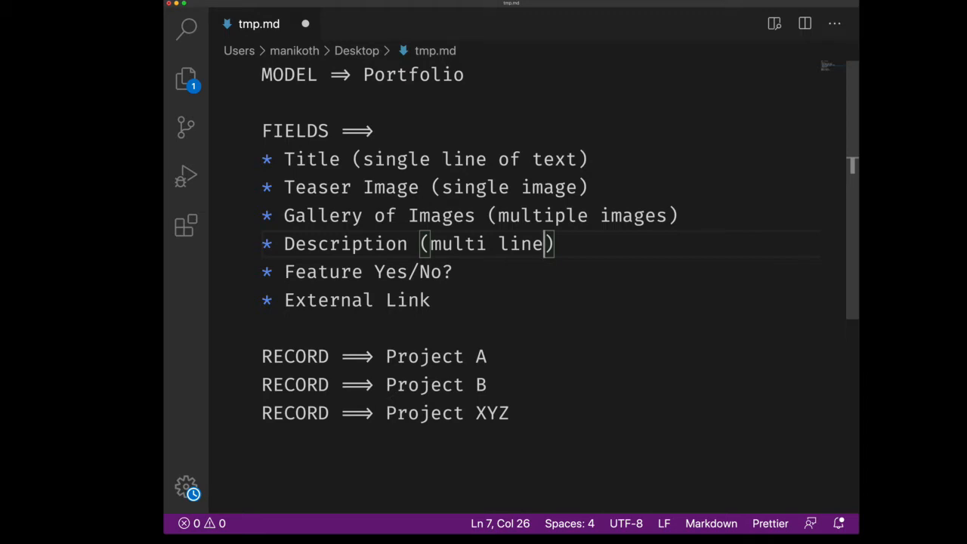
# - Add an empty pair of parentheses after the Feature Yes/No? field, separated by a single space
pyautogui.press('Down')
pyautogui.write('(')
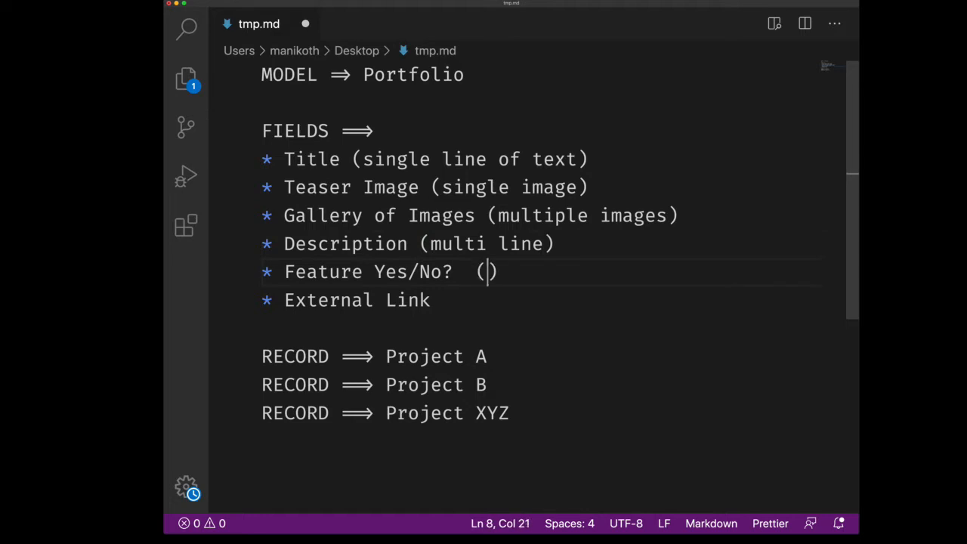
pyautogui.press('Right')
pyautogui.press('Left')
pyautogui.press('Left')
pyautogui.press('BackSpace')
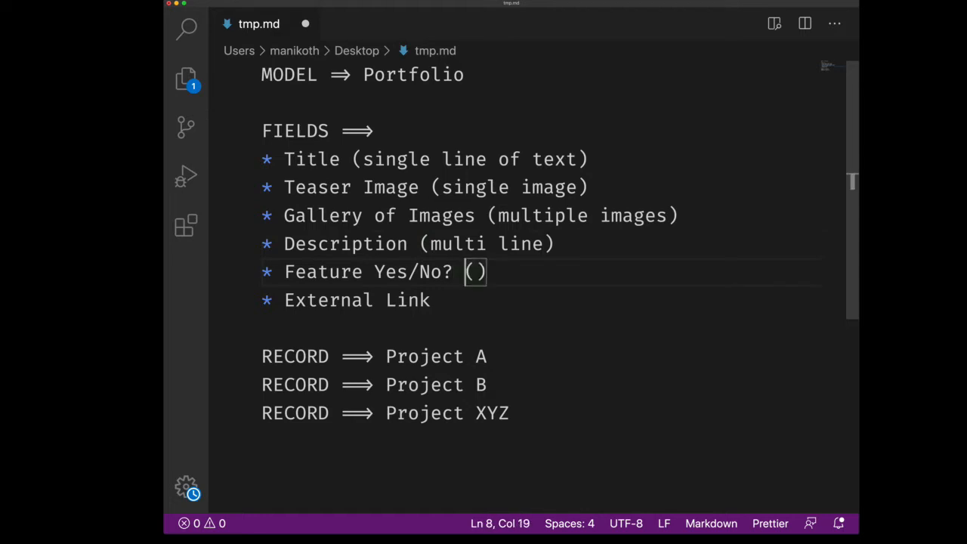
pyautogui.press('Right')
pyautogui.press('Left')
pyautogui.press('Left')
pyautogui.press('Left')
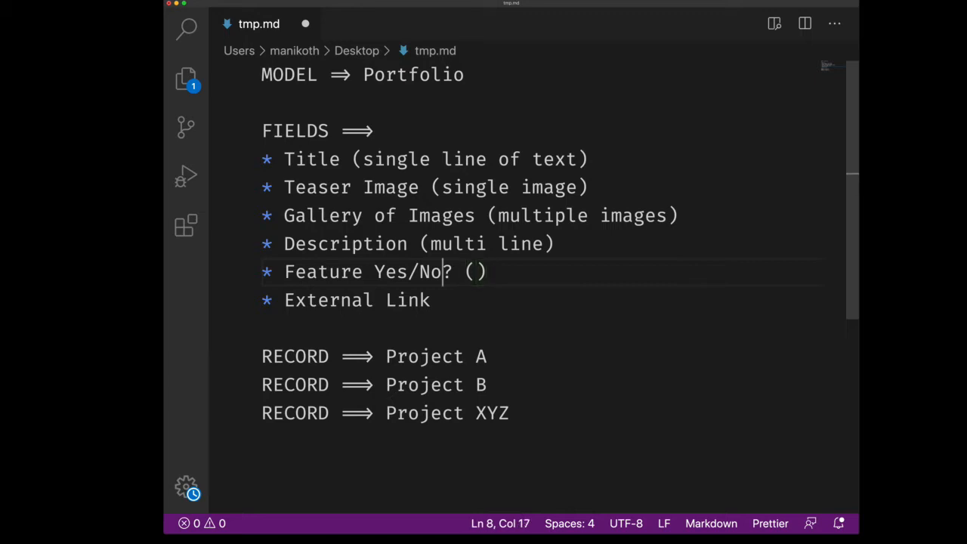
pyautogui.hotkey('shift', 'Left')
pyautogui.hotkey('shift', 'Left')
pyautogui.press('Left')
# - Enter "boolean" as the type note inside the parentheses of the Feature Yes/No? field
pyautogui.press('Right')
pyautogui.press('Right')
pyautogui.press('Right')
pyautogui.press('Right')
pyautogui.press('Right')
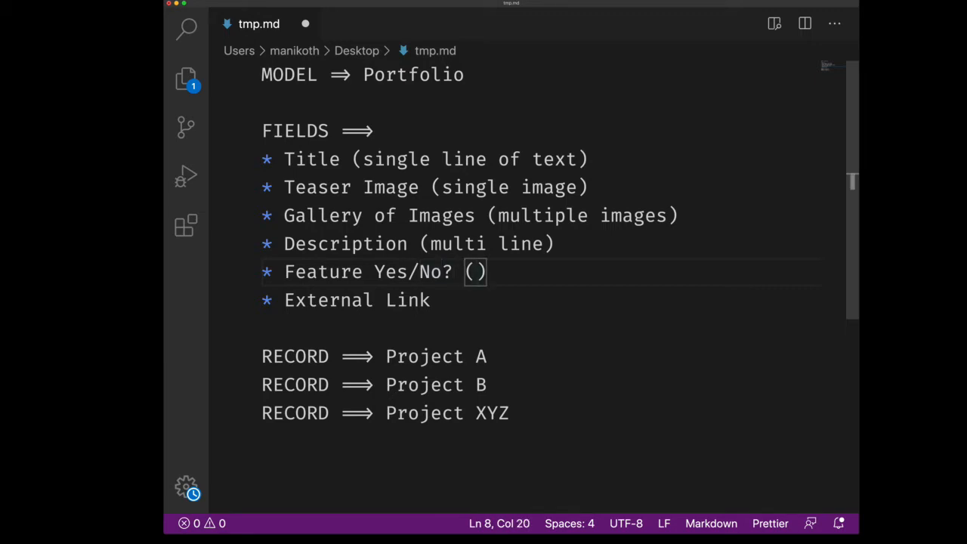
pyautogui.write('t')
pyautogui.press('BackSpace')
pyautogui.write('boolin')
pyautogui.press('BackSpace')
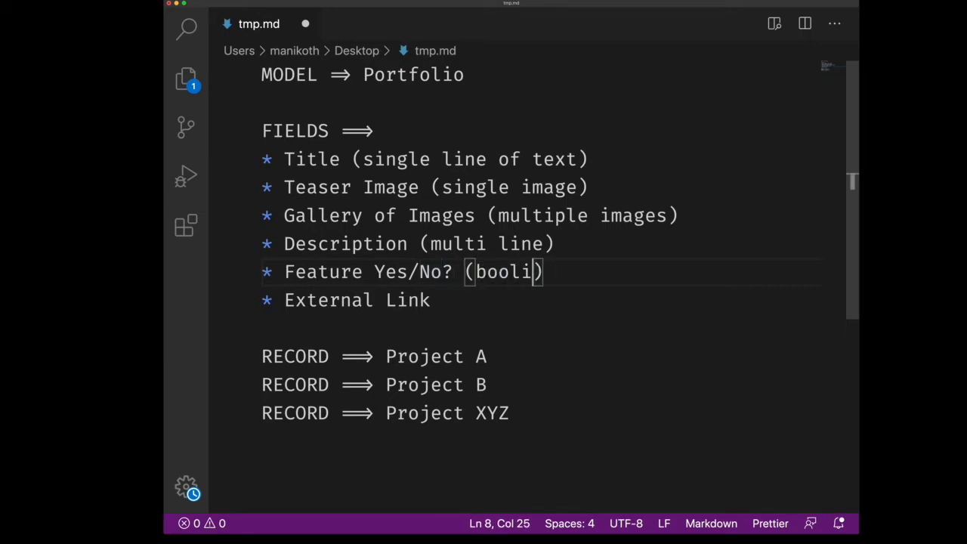
pyautogui.press('BackSpace')
pyautogui.write('ean')
# - Append the type note "(single line text)" to the External Link field
pyautogui.press('Down')
pyautogui.write('()')
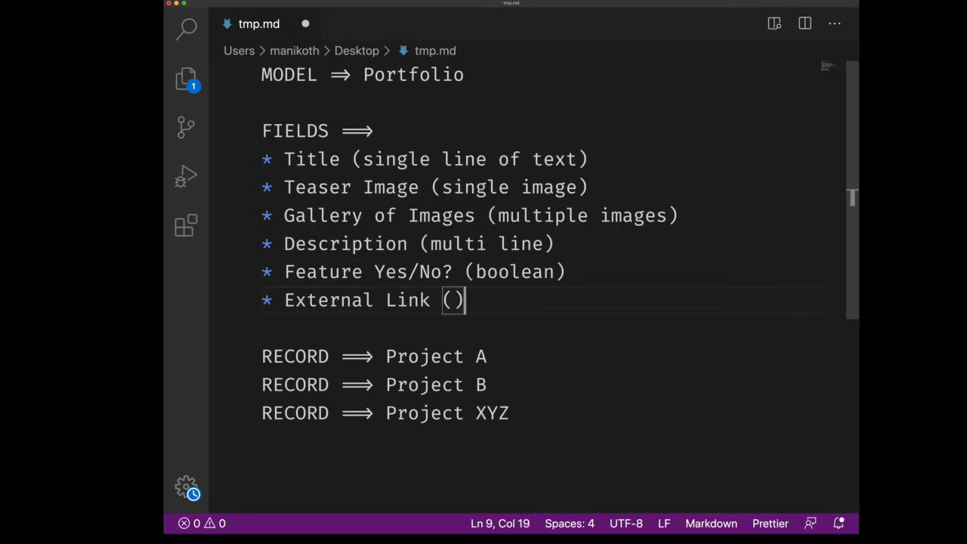
pyautogui.press('Left')
pyautogui.write('sing')
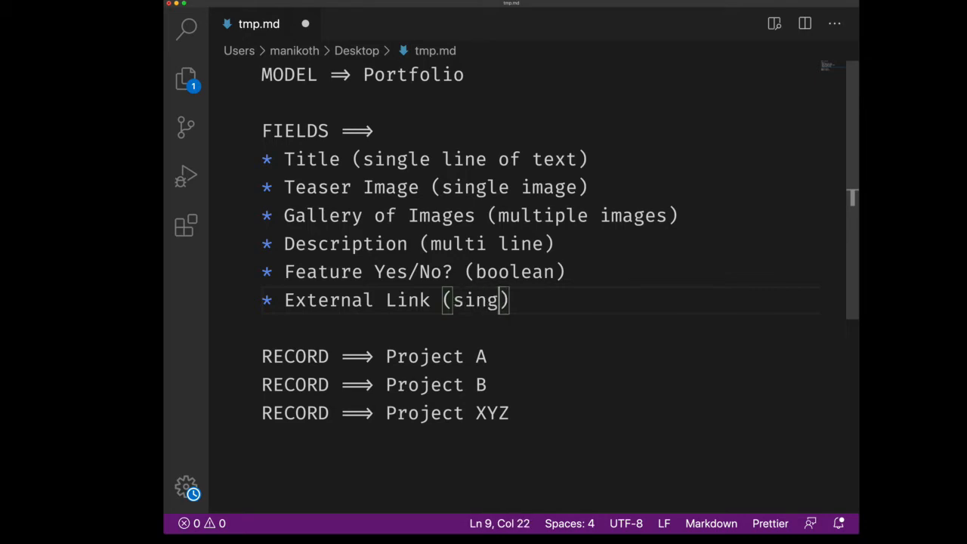
pyautogui.write('le line')
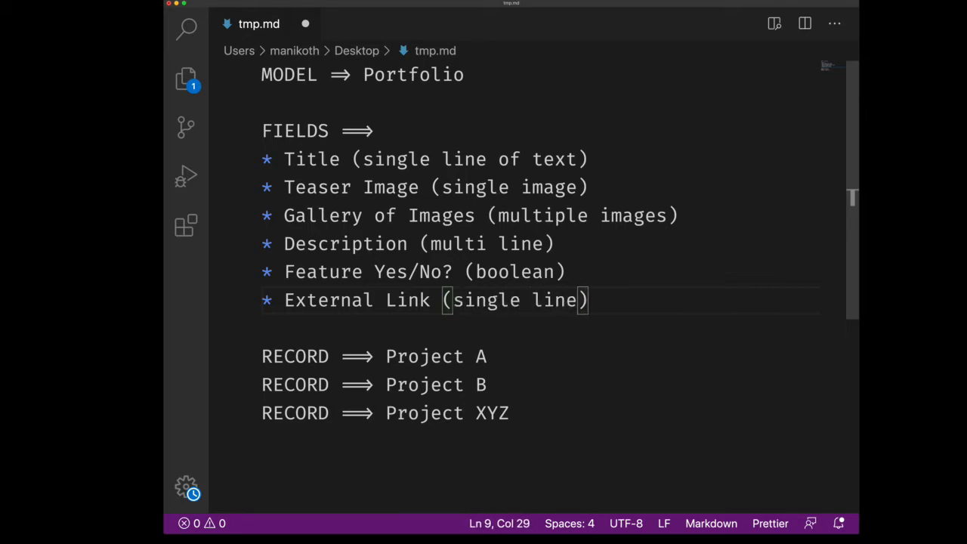
pyautogui.write(' text')
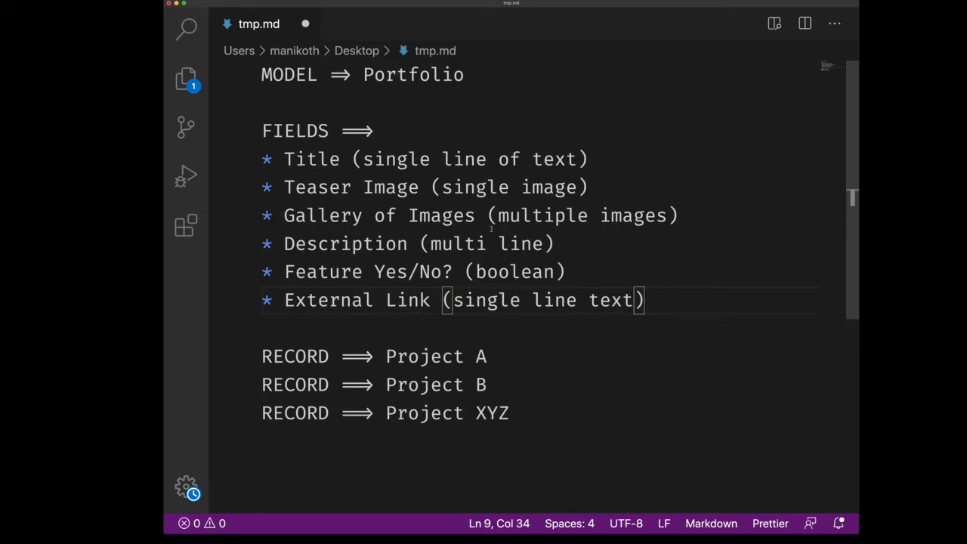
# - Review the FIELDS list and the MODEL line by highlighting the field block, the word MODEL and the name Portfolio
pyautogui.moveTo(644, 299); pyautogui.dragTo(306, 187)
pyautogui.click(272, 158)
pyautogui.moveTo(350, 216); pyautogui.dragTo(317, 215)
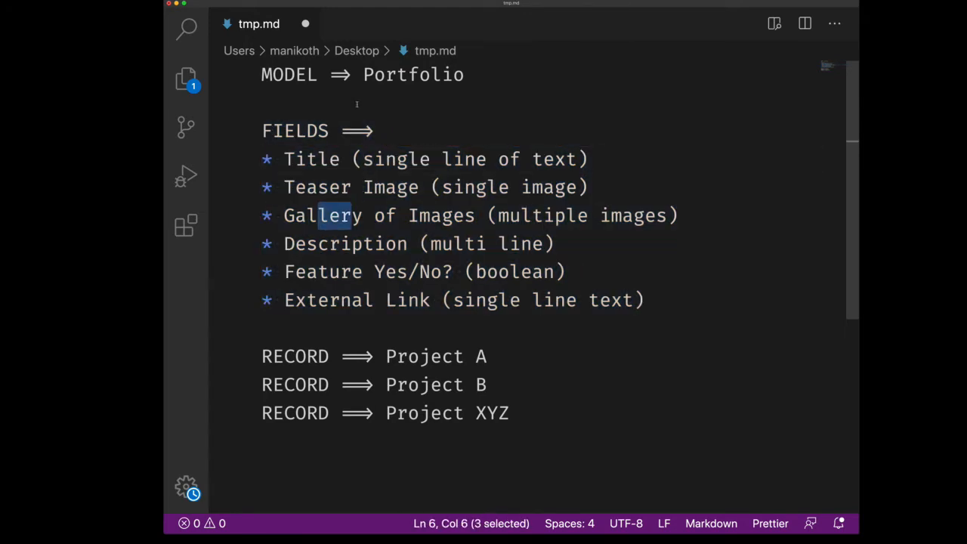
pyautogui.moveTo(261, 131); pyautogui.dragTo(646, 300)
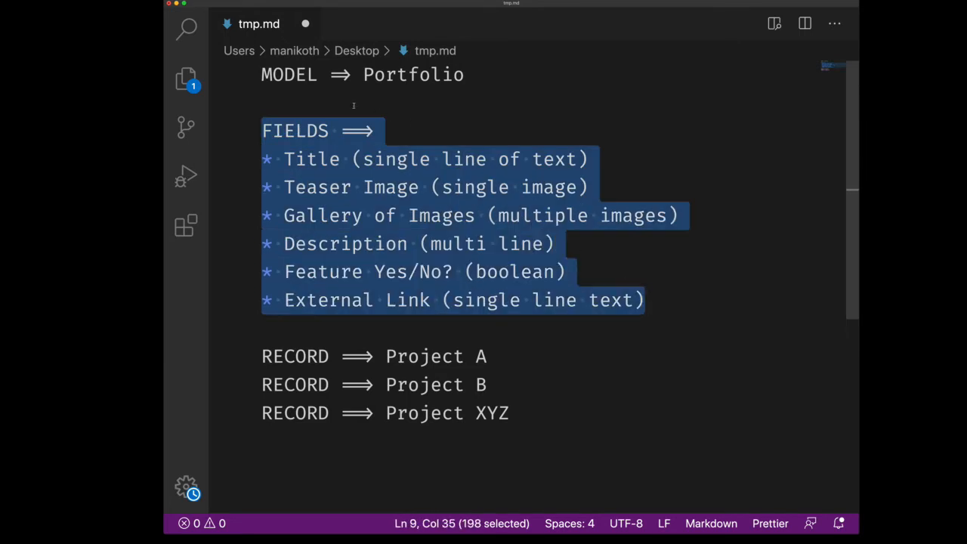
pyautogui.moveTo(261, 74); pyautogui.dragTo(308, 74)
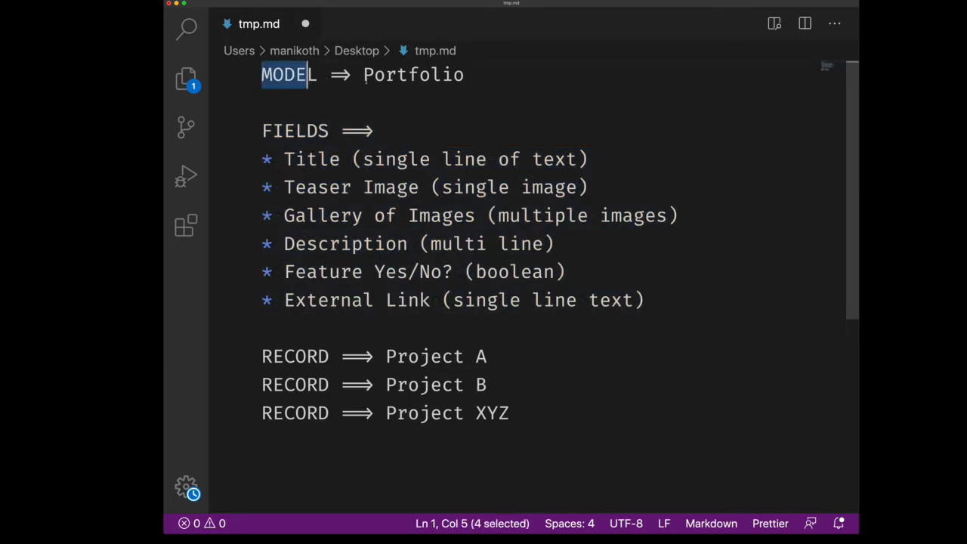
pyautogui.moveTo(363, 75); pyautogui.dragTo(483, 83)
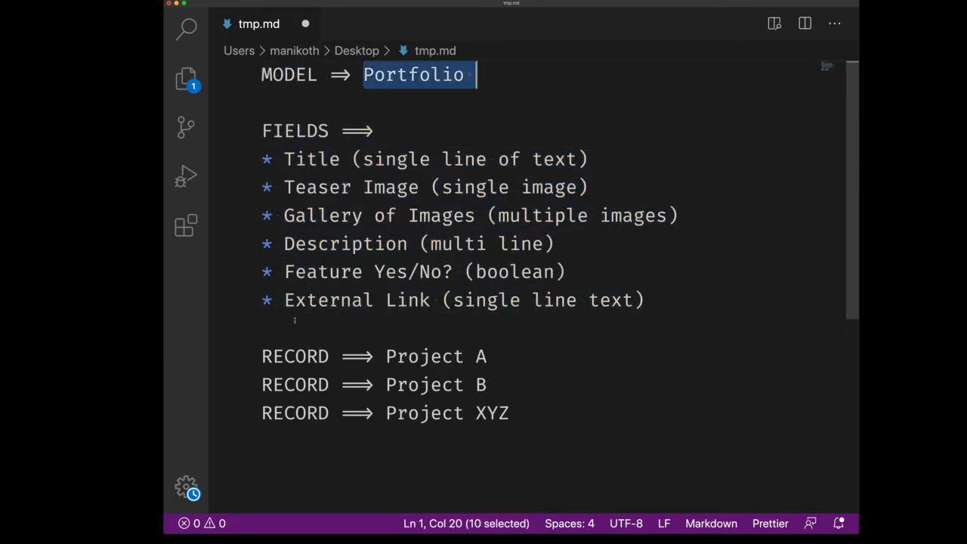
# - Compare the records Project A, Project B and Project XYZ with the fields list by highlighting each alternately
pyautogui.moveTo(329, 356); pyautogui.dragTo(262, 356)
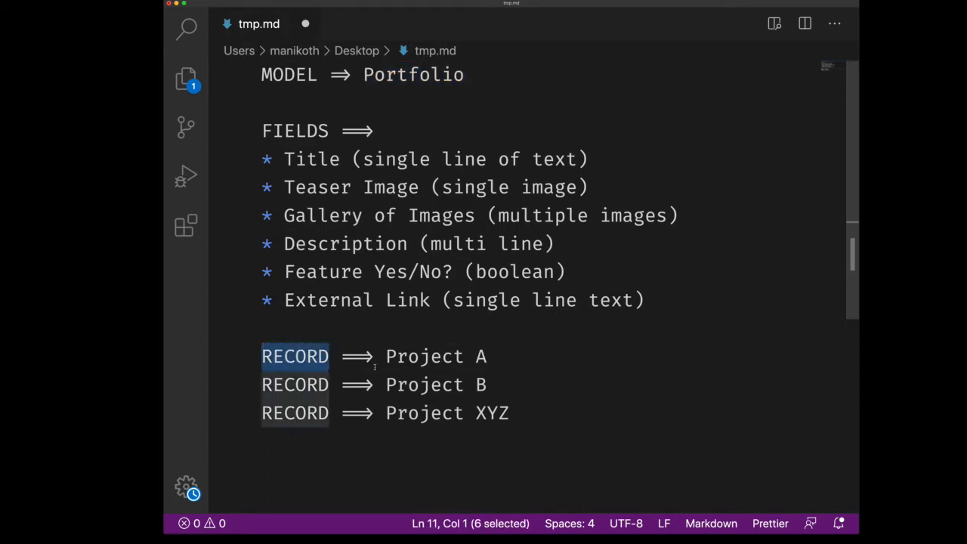
pyautogui.moveTo(386, 356); pyautogui.dragTo(487, 356)
pyautogui.moveTo(530, 299); pyautogui.dragTo(373, 243)
pyautogui.moveTo(396, 384); pyautogui.dragTo(488, 385)
pyautogui.moveTo(621, 300); pyautogui.dragTo(284, 131)
pyautogui.moveTo(515, 415); pyautogui.dragTo(385, 413)
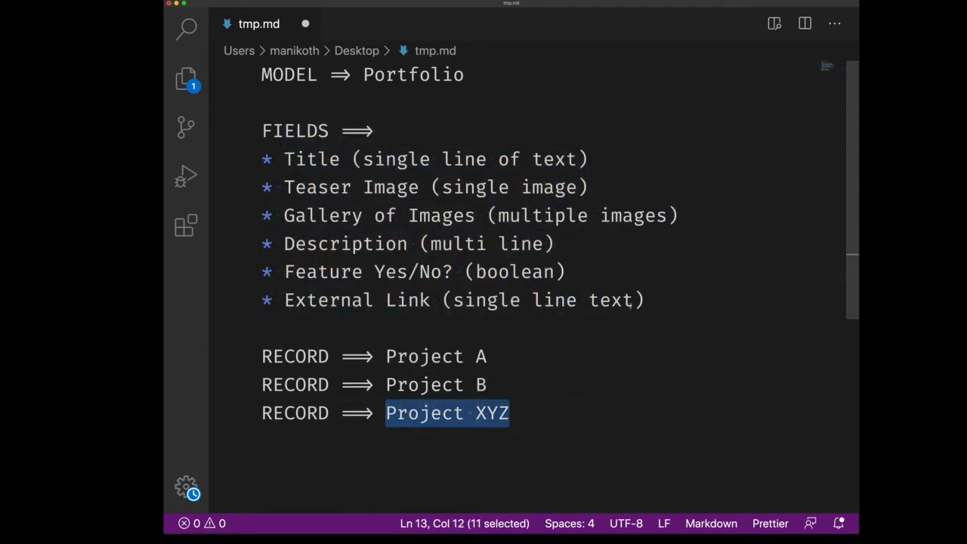
pyautogui.moveTo(633, 299); pyautogui.dragTo(295, 159)
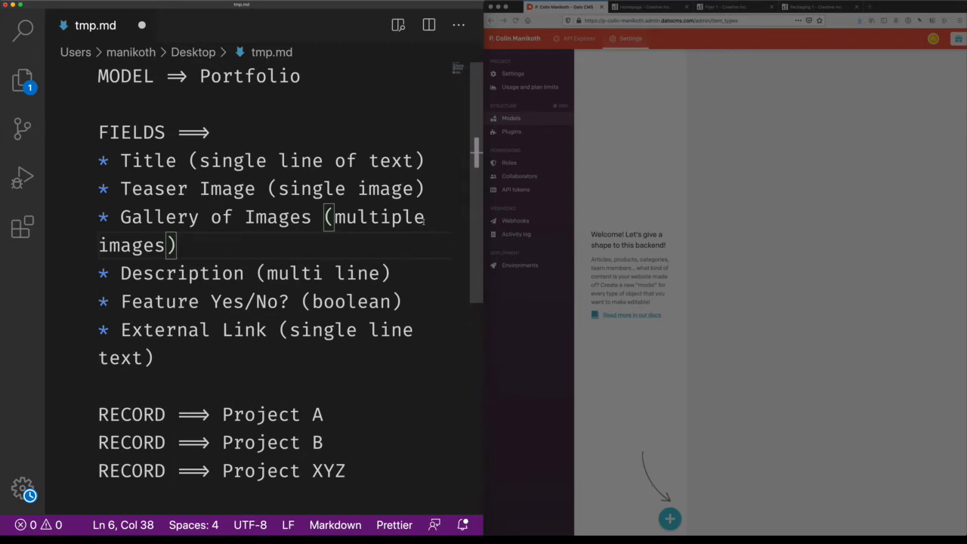
# - Switch to DatoCMS and create a new model named Portfolio, checking its name and model ID before saving
pyautogui.click(608, 206)
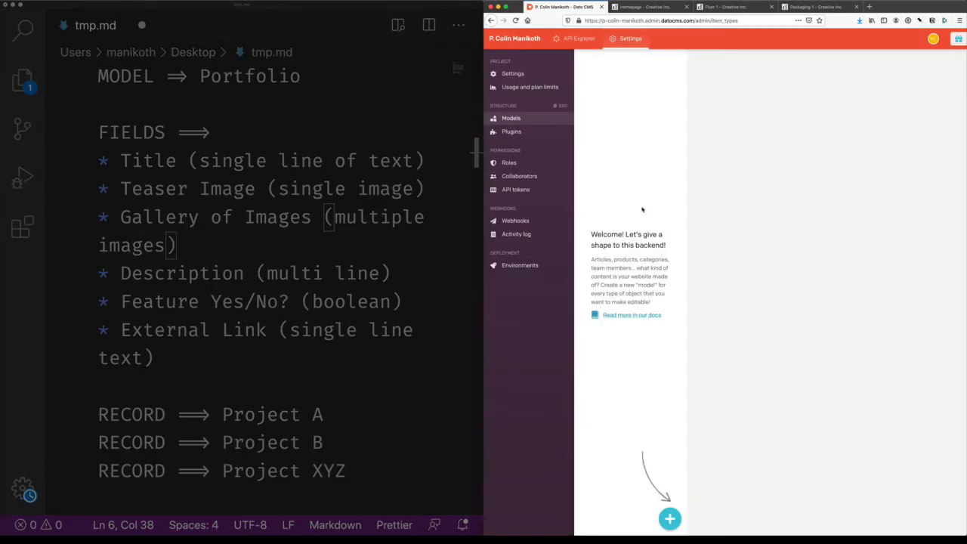
pyautogui.click(669, 518)
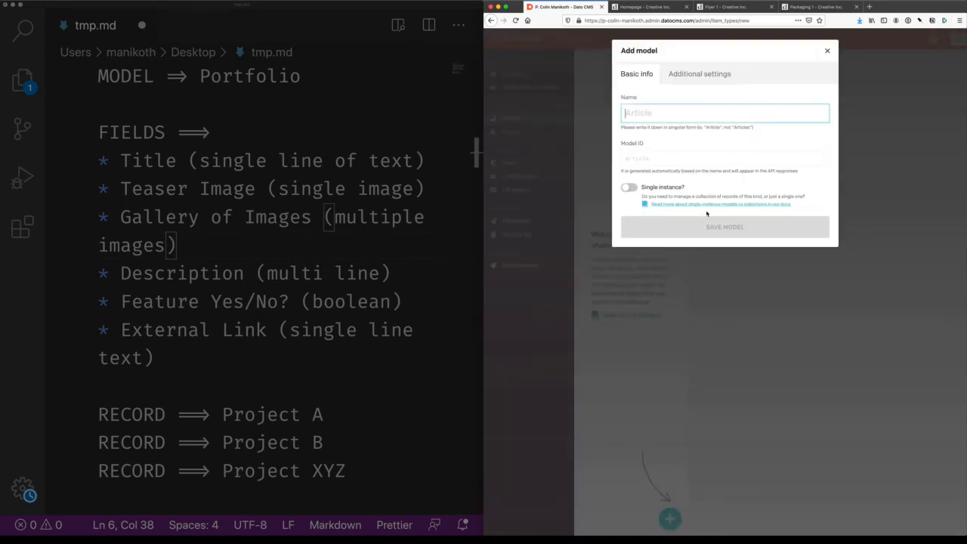
pyautogui.write('Porto')
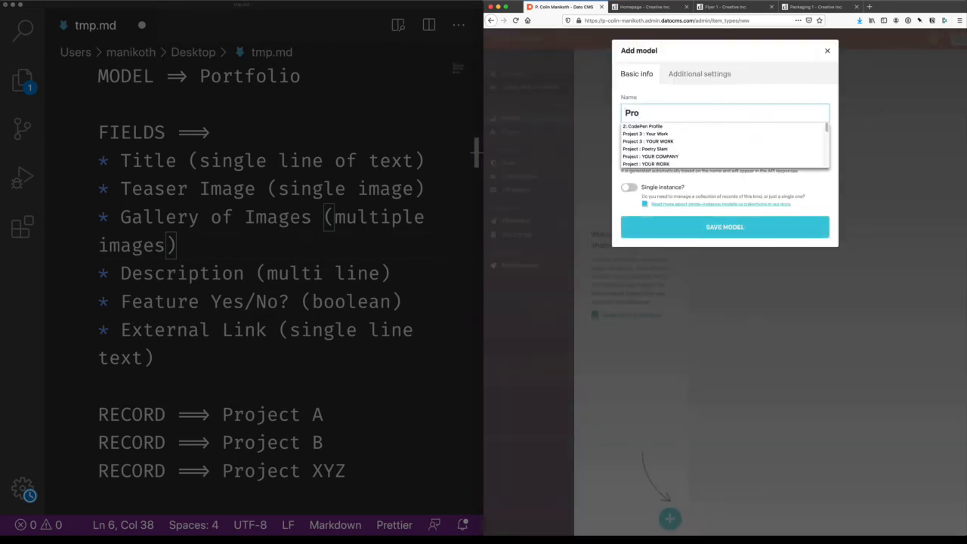
pyautogui.press('BackSpace')
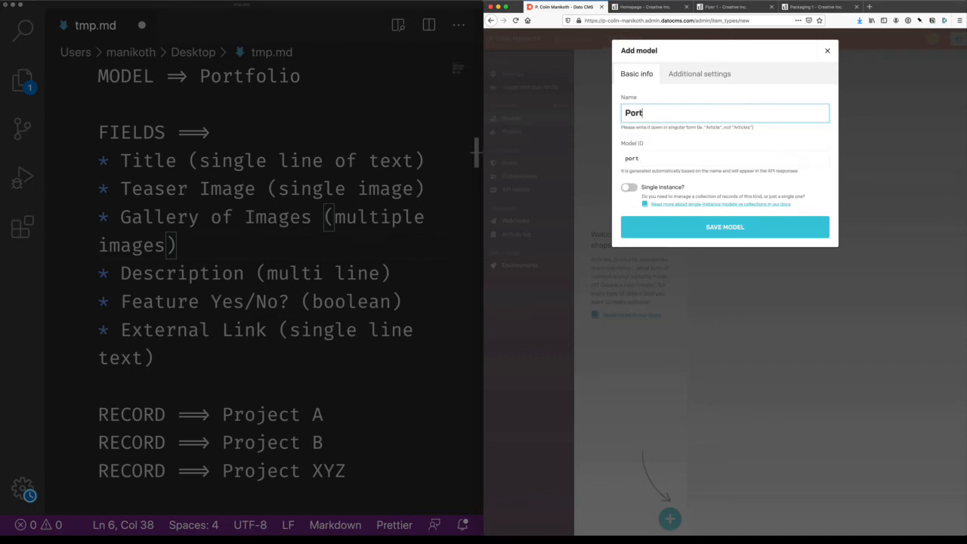
pyautogui.write('folio')
pyautogui.moveTo(685, 112); pyautogui.dragTo(621, 106)
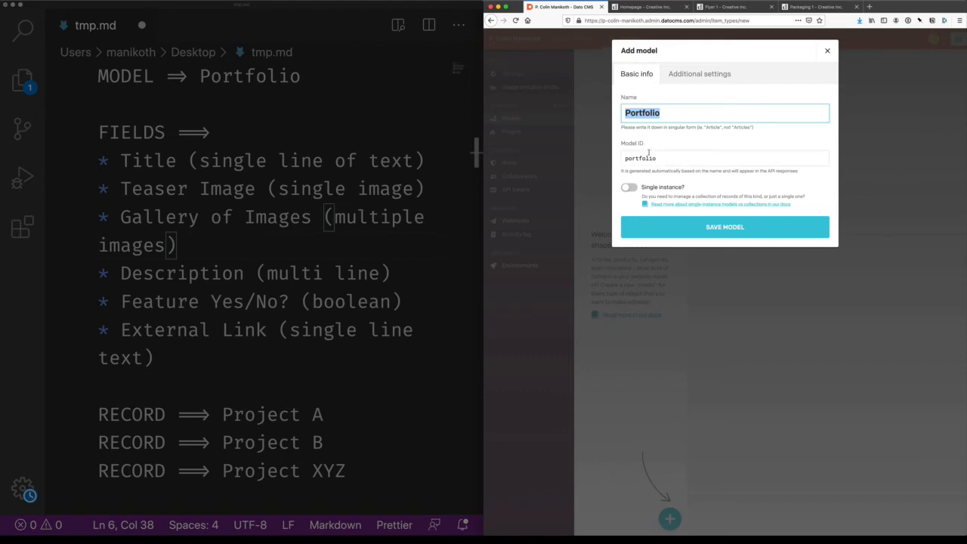
pyautogui.moveTo(654, 158); pyautogui.dragTo(620, 154)
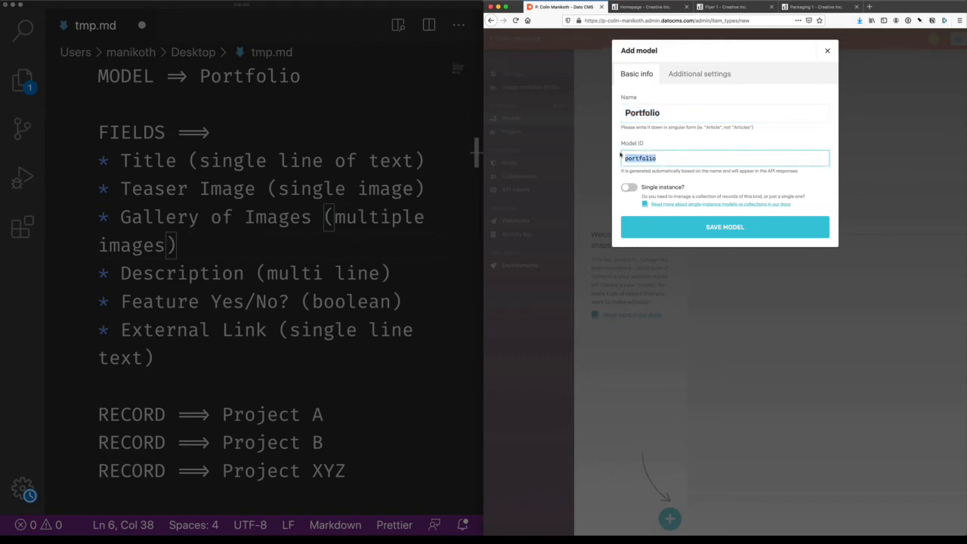
pyautogui.click(675, 155)
pyautogui.click(700, 225)
pyautogui.click(700, 226)
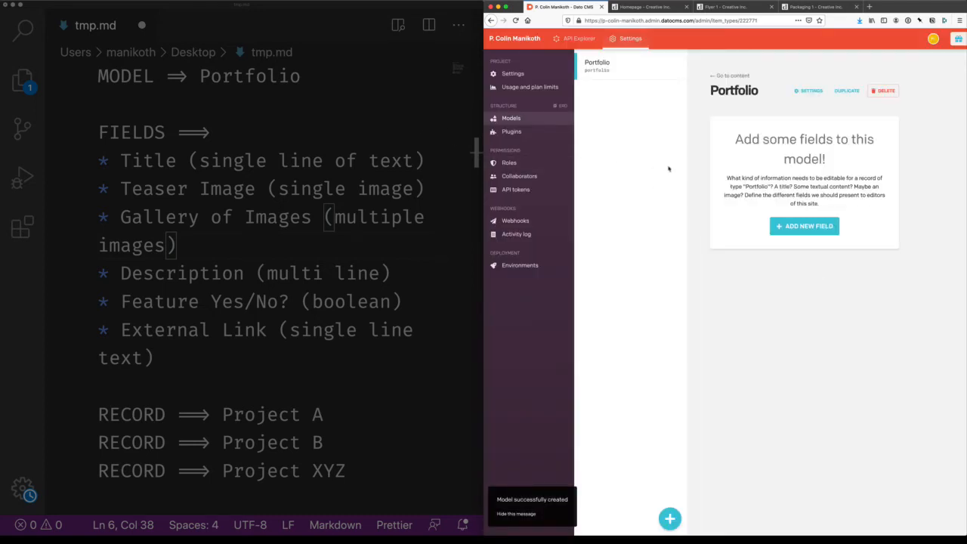
# - Open the field type chooser for the Portfolio model and highlight all planned fields from Title to External Link in tmp.md
pyautogui.click(804, 231)
pyautogui.click(431, 205)
pyautogui.moveTo(290, 193); pyautogui.dragTo(279, 193)
pyautogui.moveTo(168, 358); pyautogui.dragTo(101, 161)
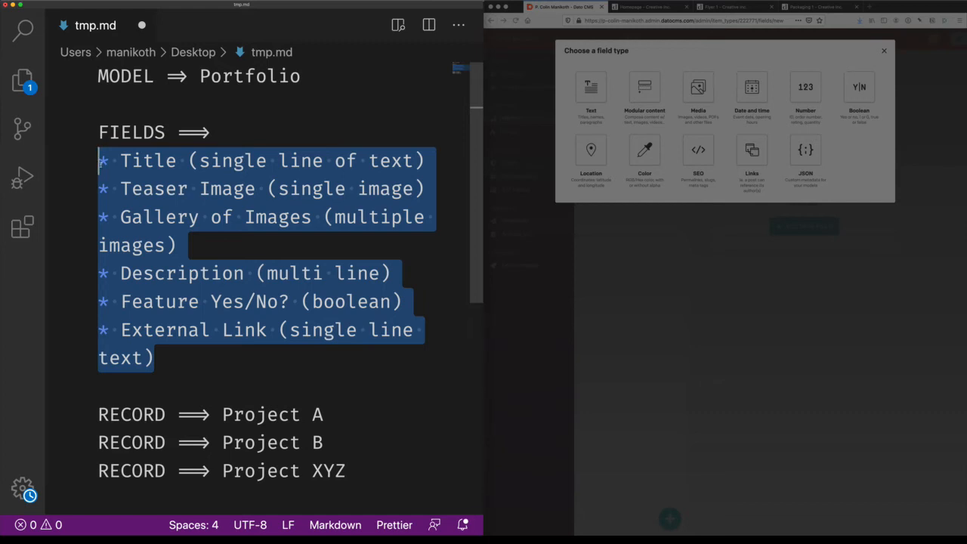
# - Back in DatoCMS, add a single-line string text field named Title to the Portfolio model and save it
pyautogui.click(593, 95)
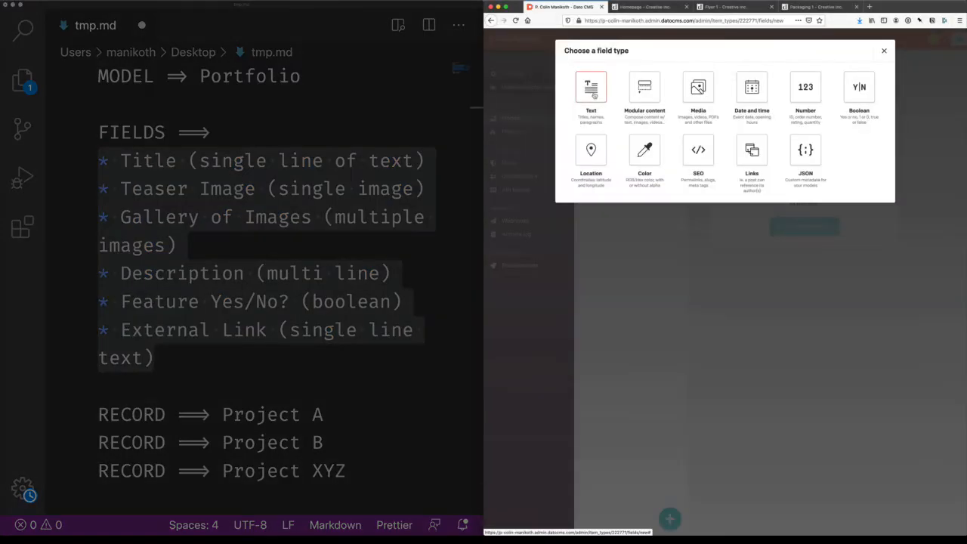
pyautogui.click(592, 95)
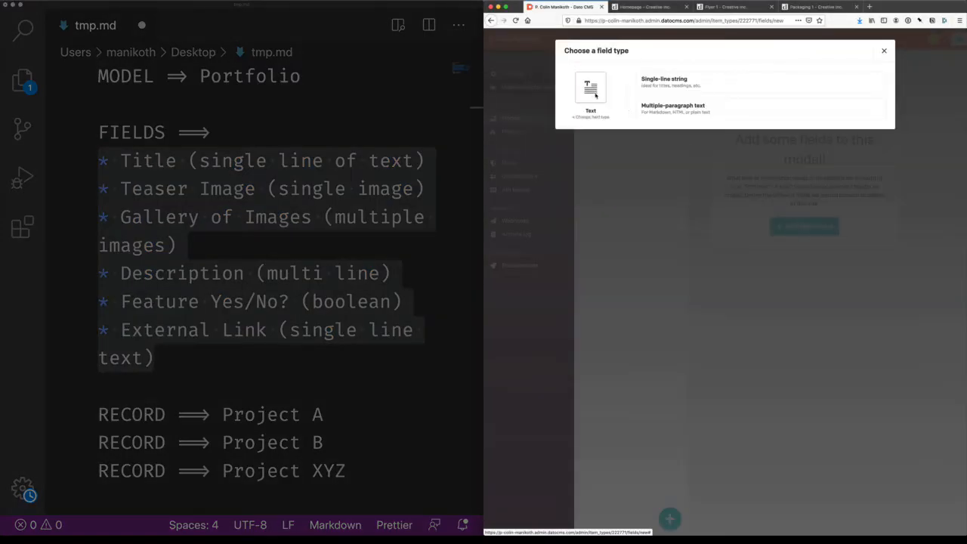
pyautogui.click(670, 88)
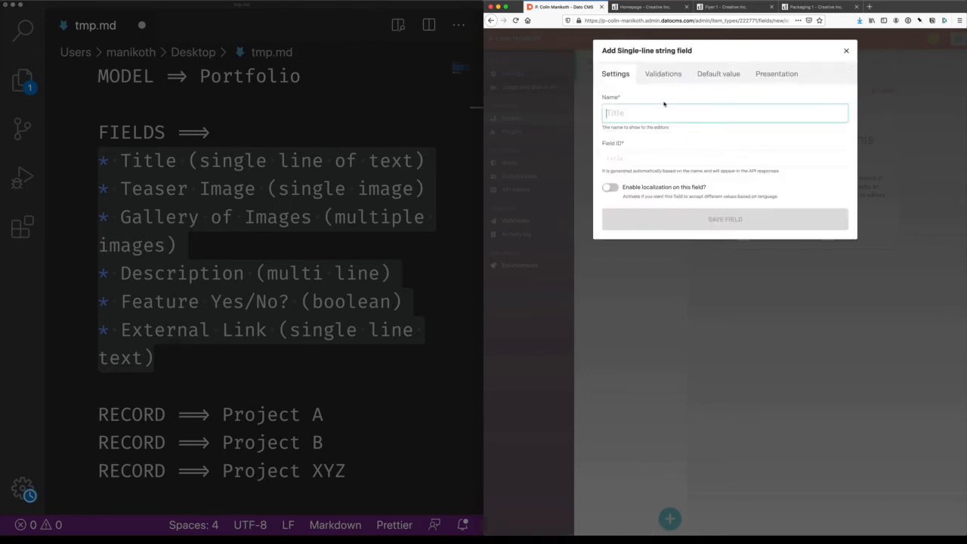
pyautogui.write('Title')
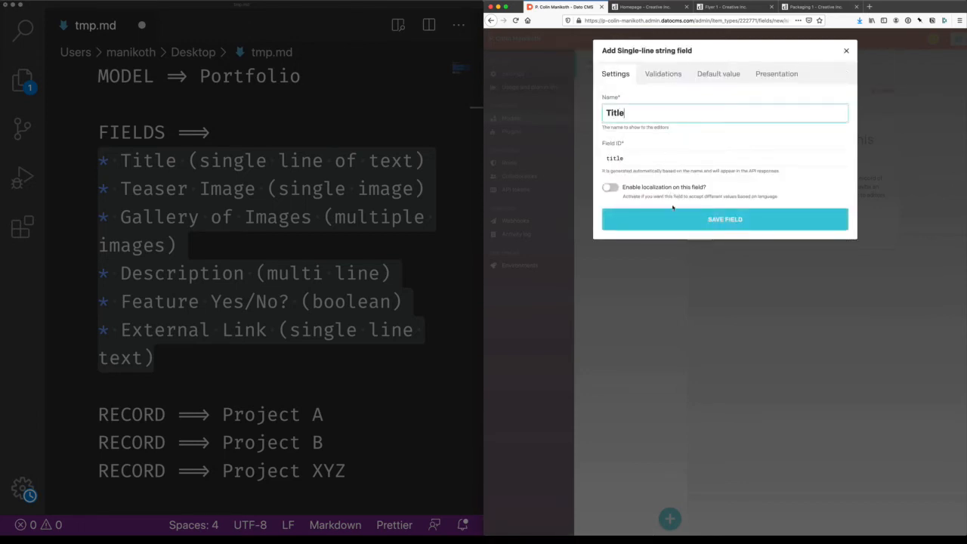
pyautogui.click(677, 220)
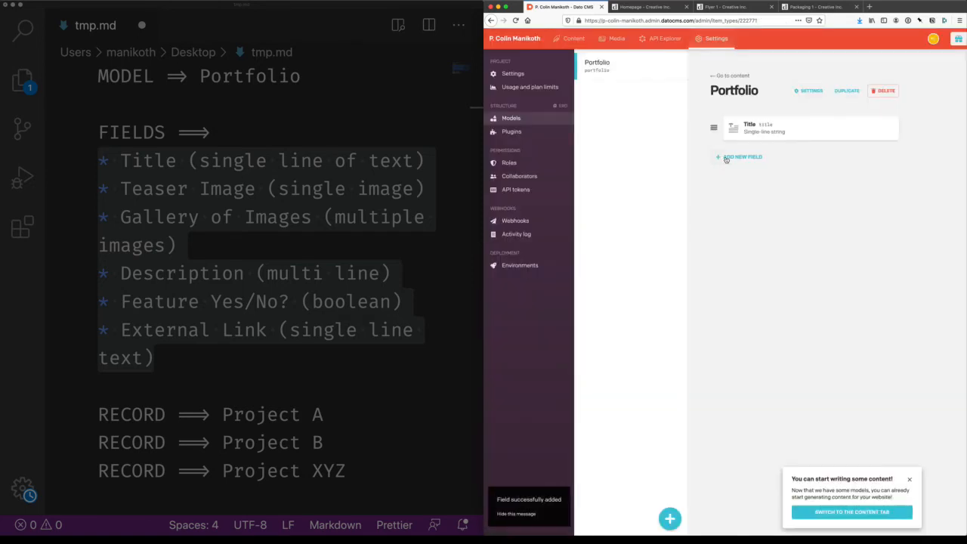
# - Add a single asset media field named Teaser to the Portfolio model and save it
pyautogui.click(726, 157)
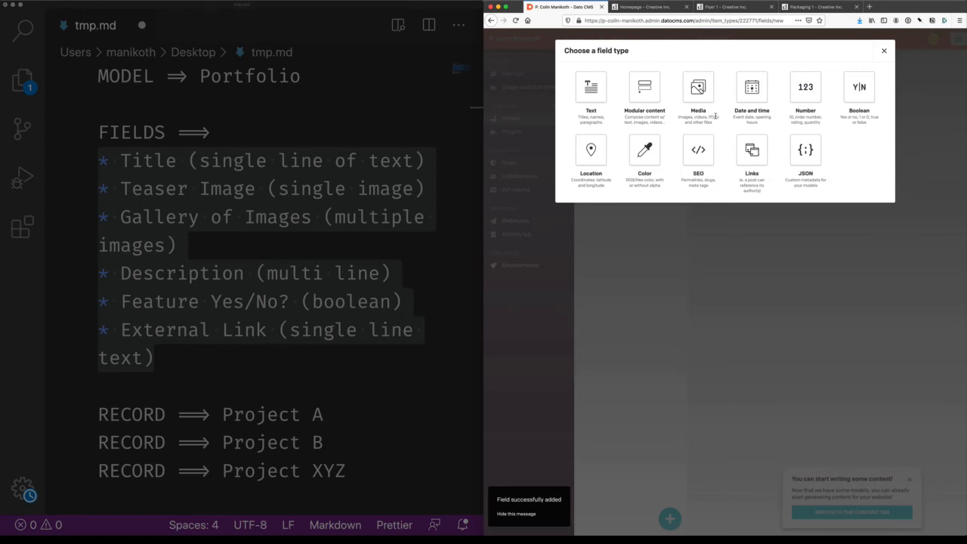
pyautogui.click(699, 106)
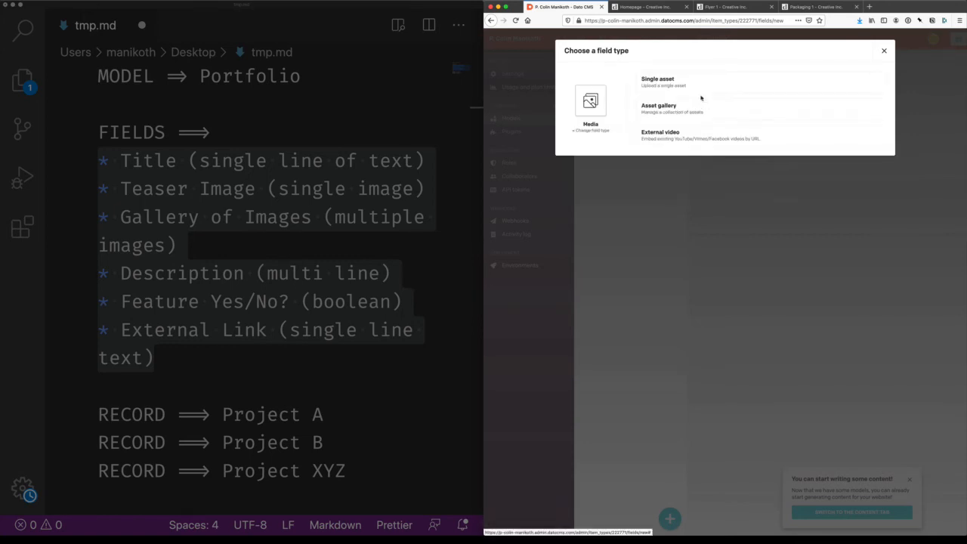
pyautogui.click(701, 91)
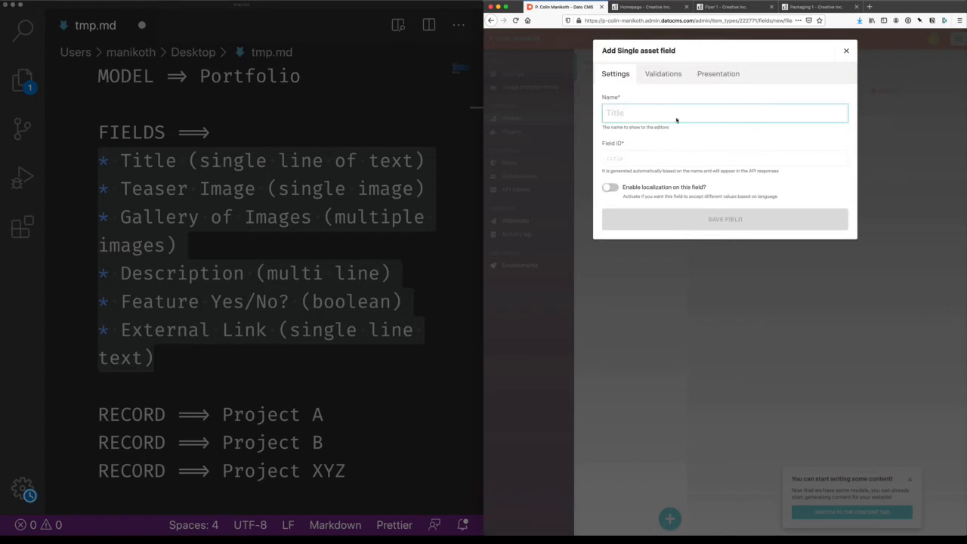
pyautogui.write('Teaser')
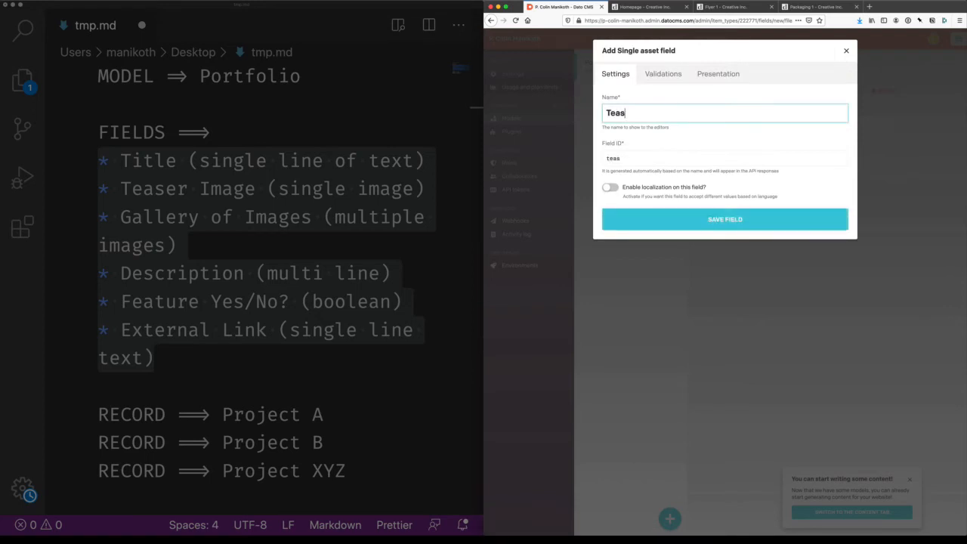
pyautogui.click(691, 219)
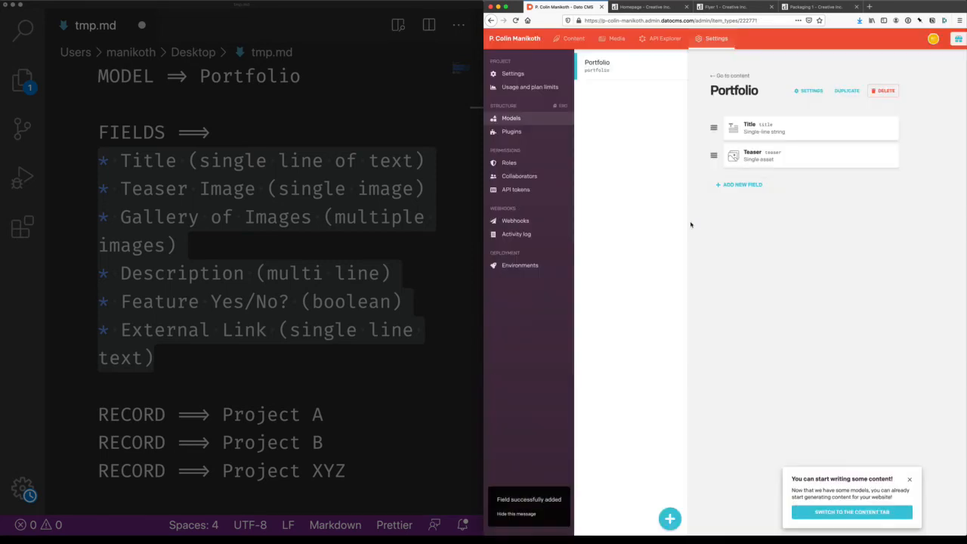
# - Add an asset gallery media field named Gallery of Images, check its generated field ID, and save it
pyautogui.click(742, 185)
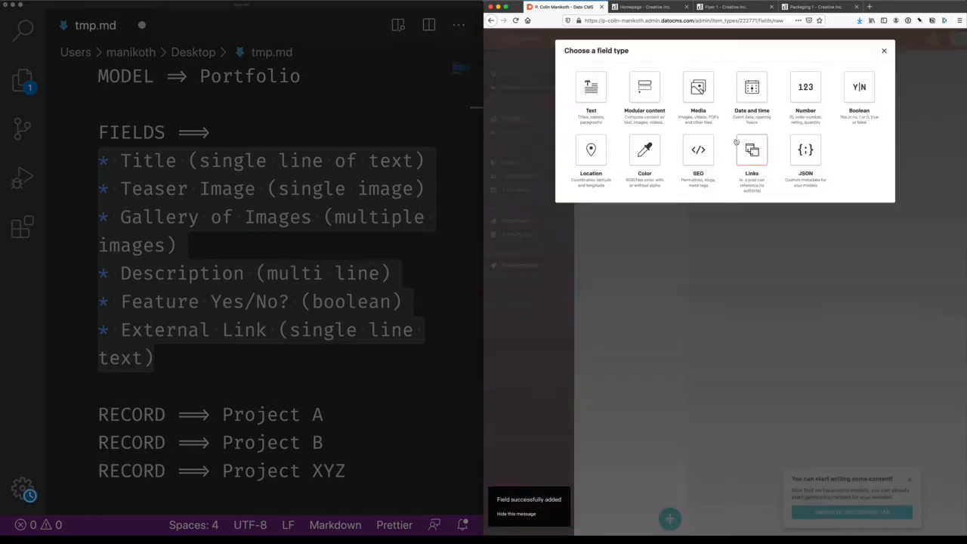
pyautogui.click(703, 89)
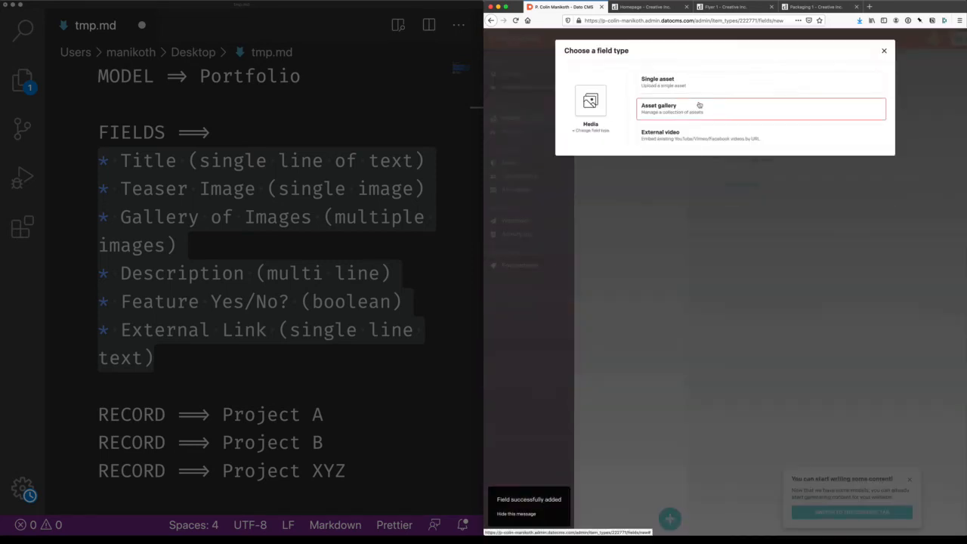
pyautogui.click(698, 105)
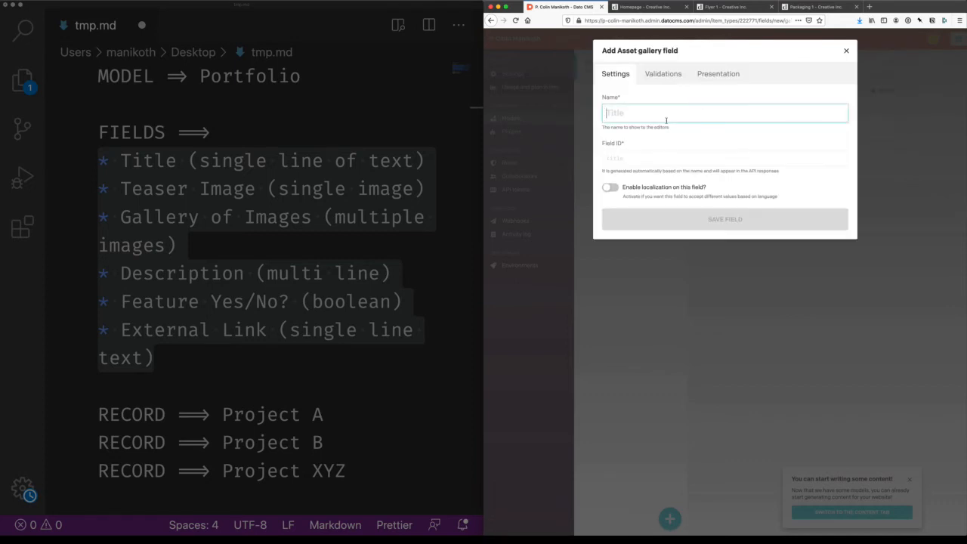
pyautogui.write('Gallery of Images')
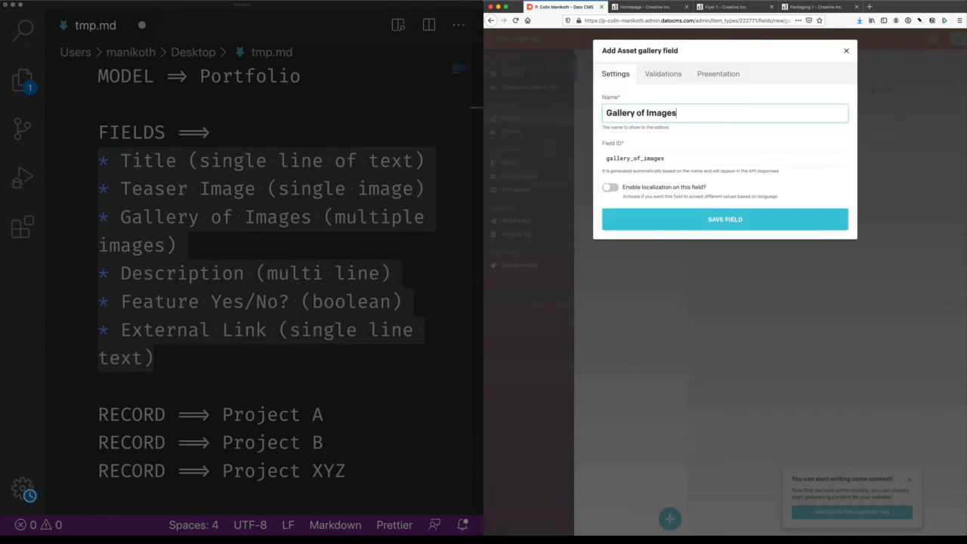
pyautogui.moveTo(639, 157); pyautogui.dragTo(594, 150)
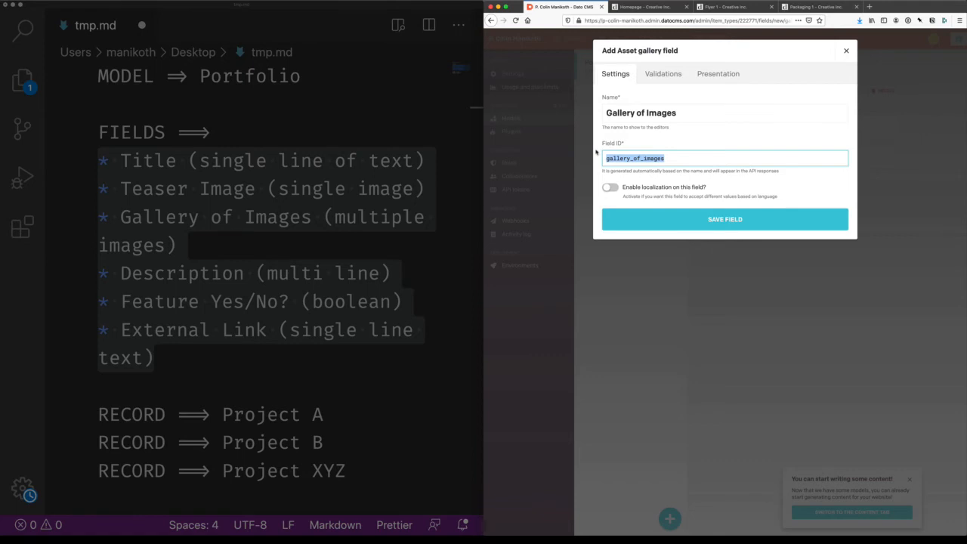
pyautogui.moveTo(778, 170); pyautogui.dragTo(598, 158)
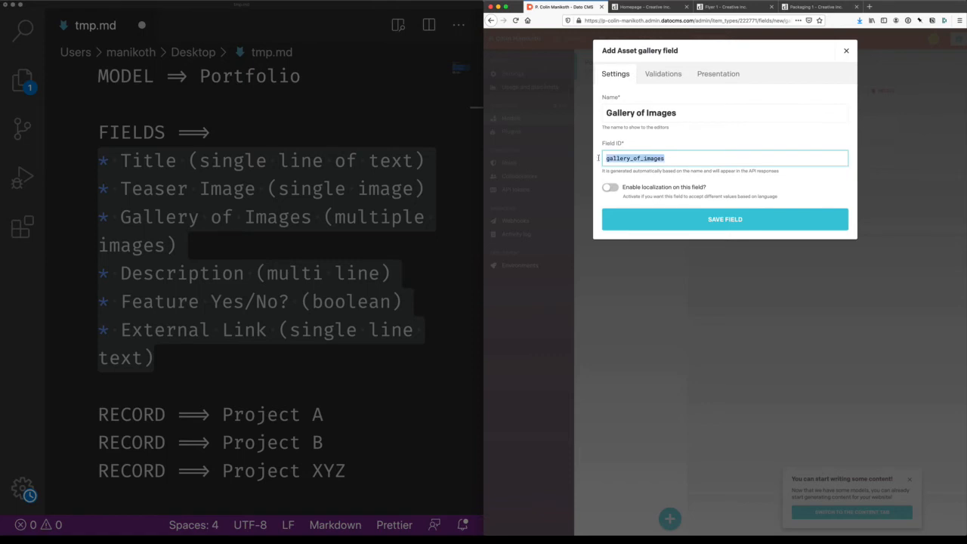
pyautogui.click(663, 226)
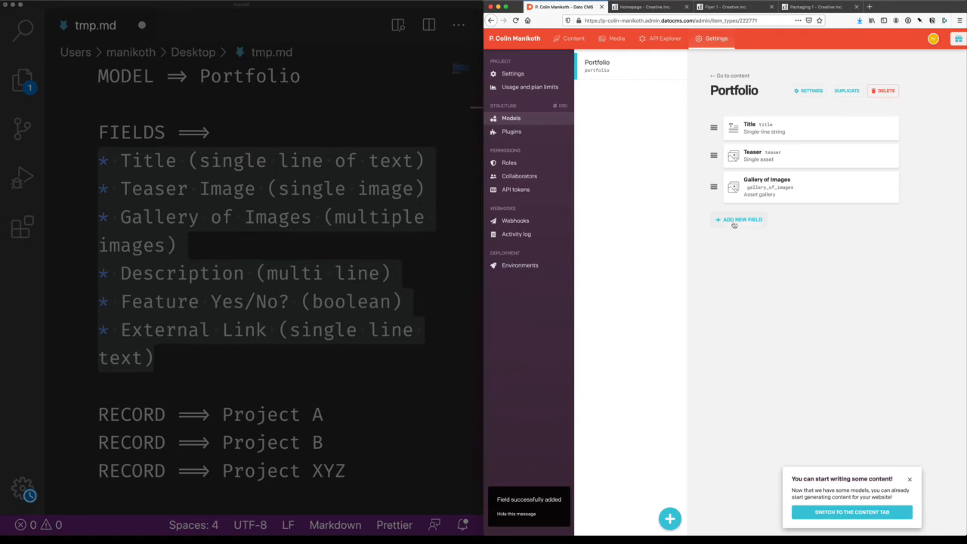
# - Add a multiple-paragraph text field named Description to the Portfolio model and save it
pyautogui.click(737, 221)
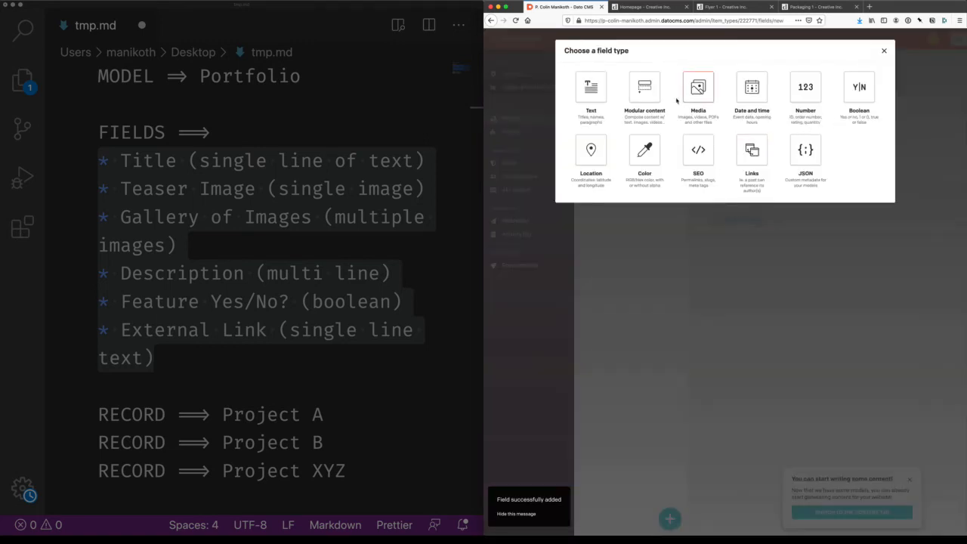
pyautogui.click(604, 92)
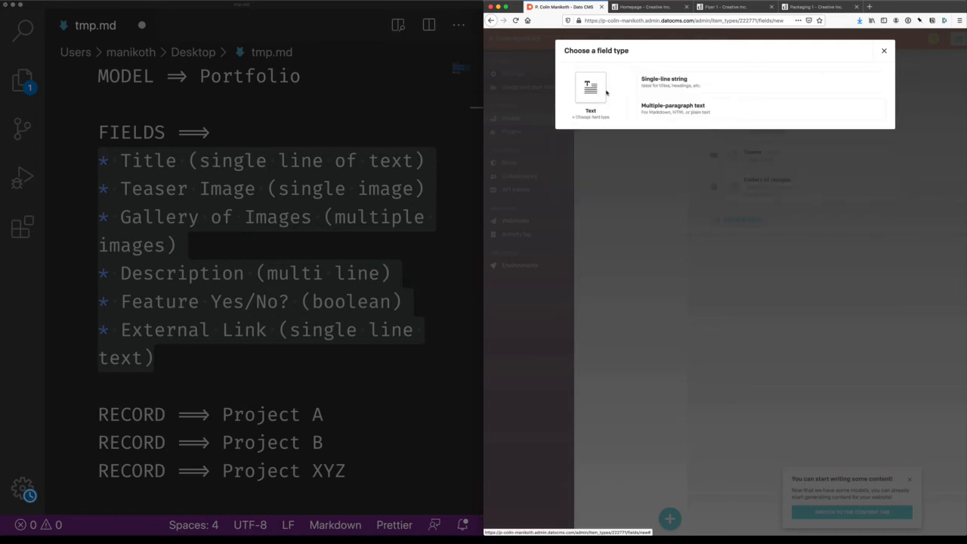
pyautogui.click(657, 110)
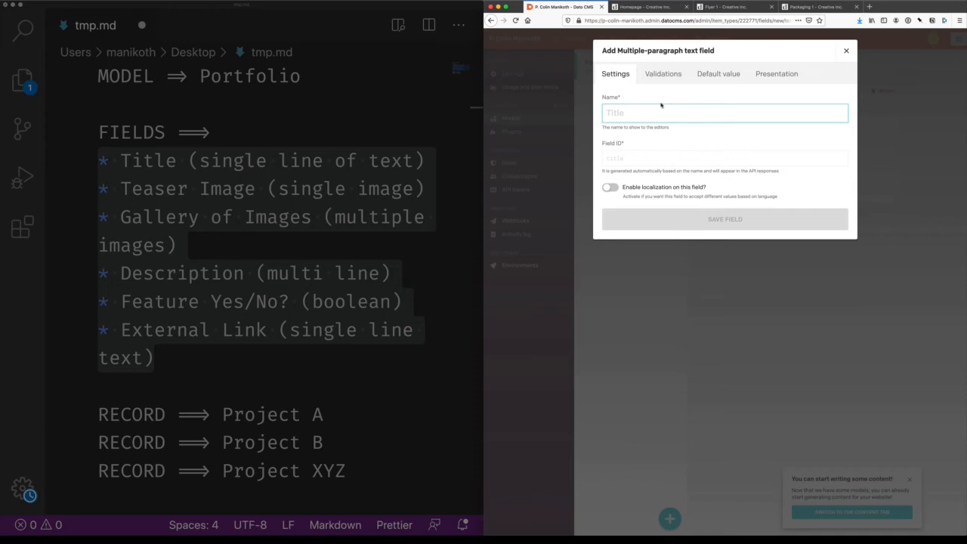
pyautogui.write('Desc')
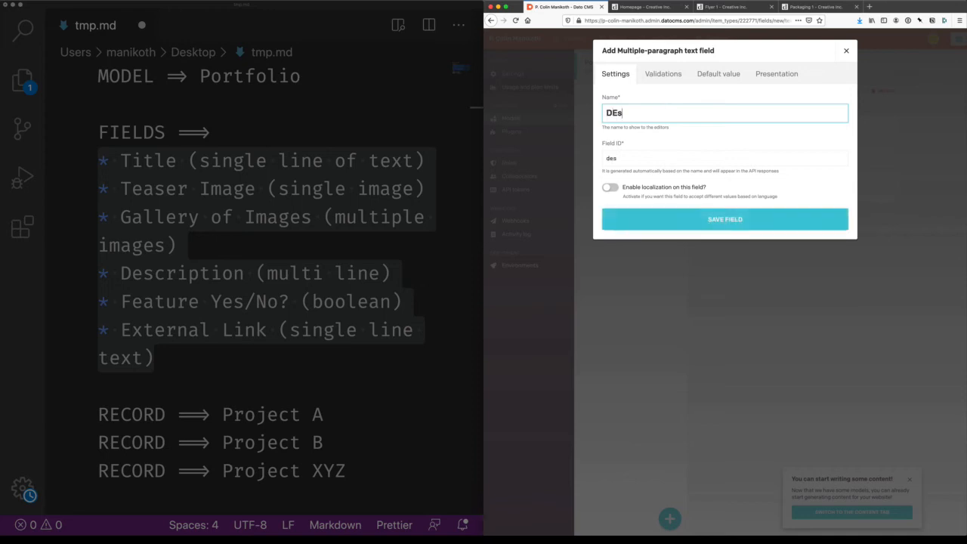
pyautogui.write('ription')
pyautogui.click(688, 218)
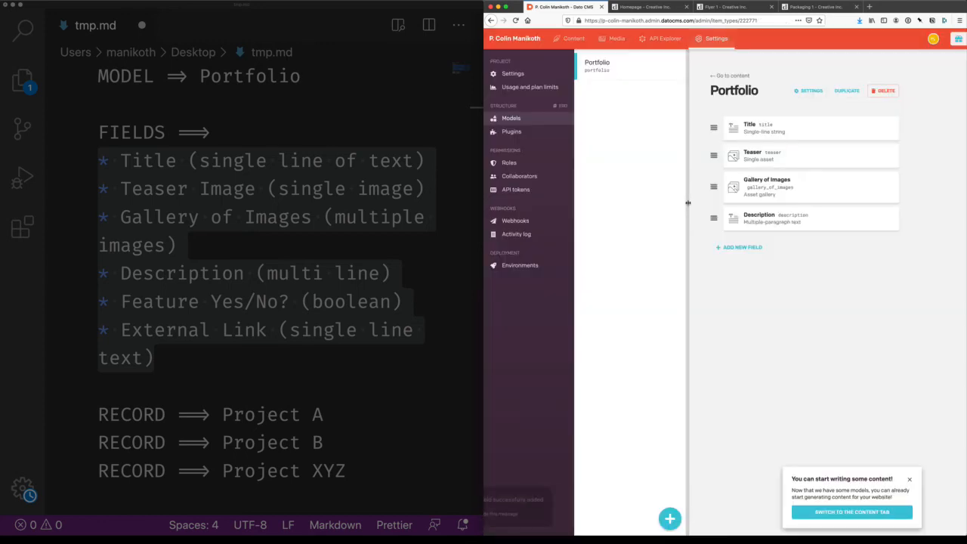
# - Add a Boolean field named Feature to the Portfolio model and save it
pyautogui.click(736, 247)
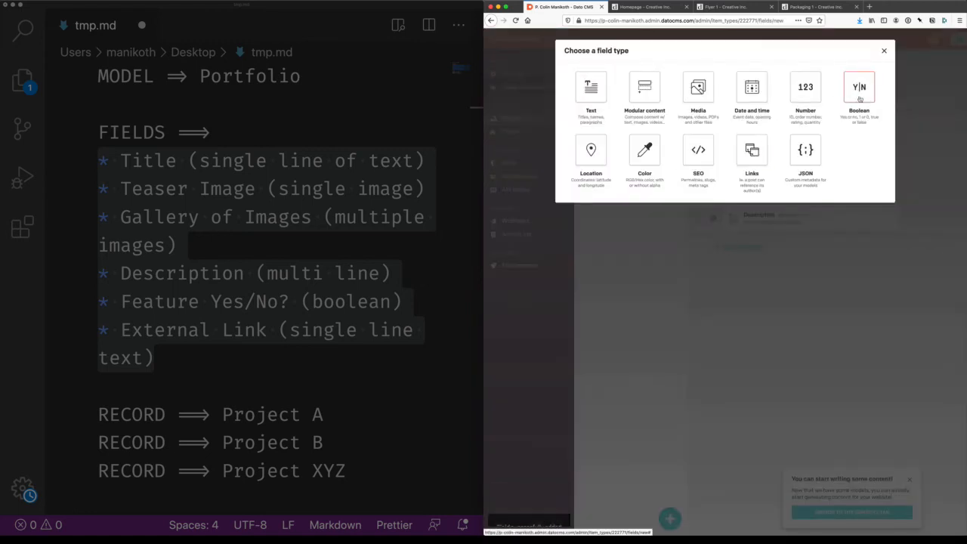
pyautogui.click(858, 97)
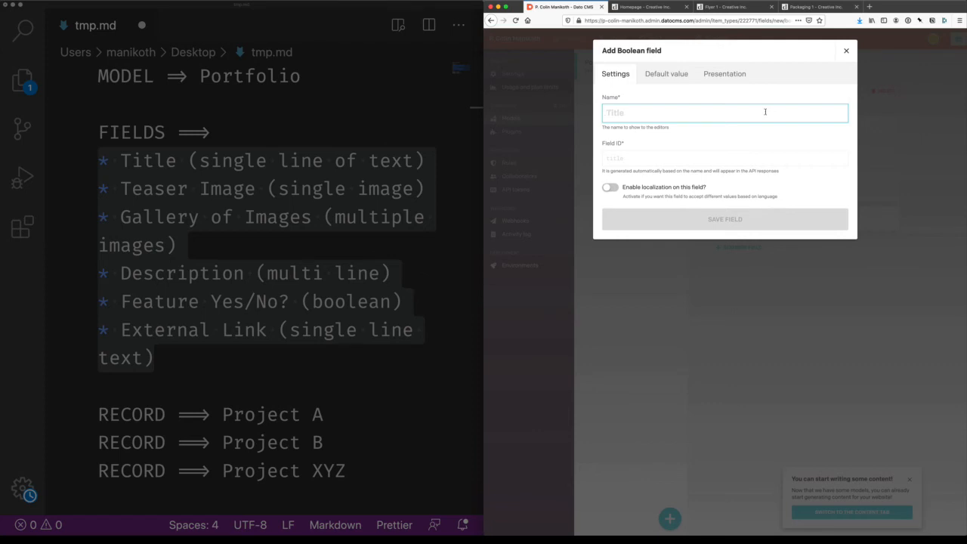
pyautogui.write('Feature')
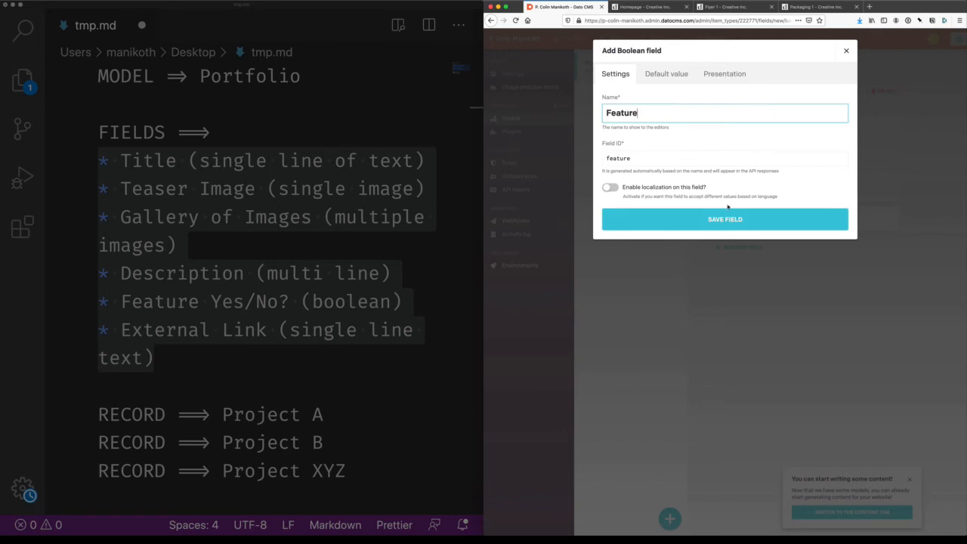
pyautogui.click(725, 219)
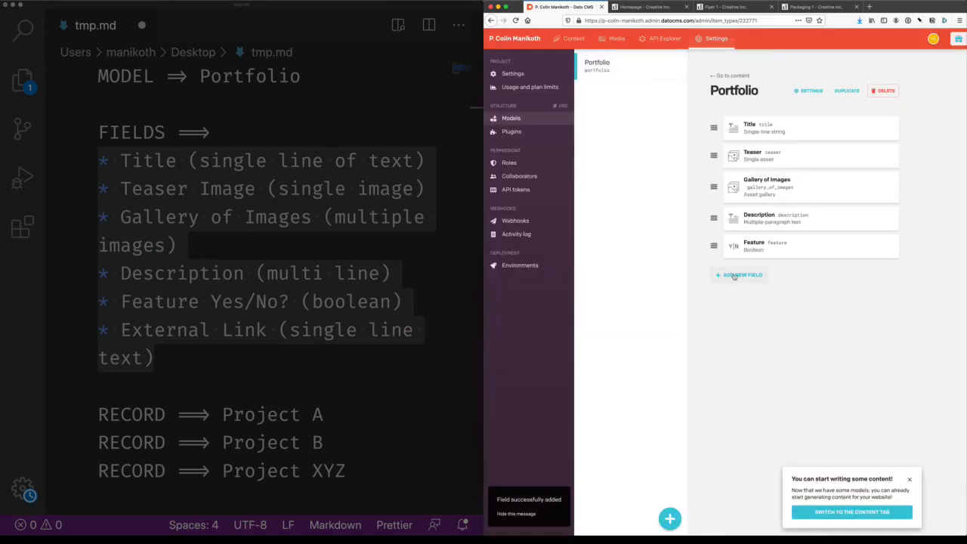
pyautogui.click(734, 275)
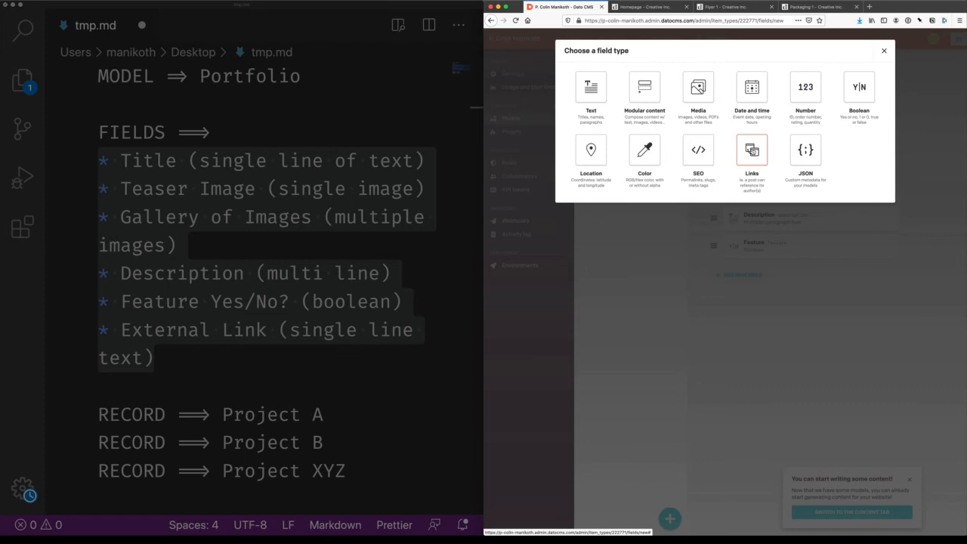
pyautogui.click(753, 151)
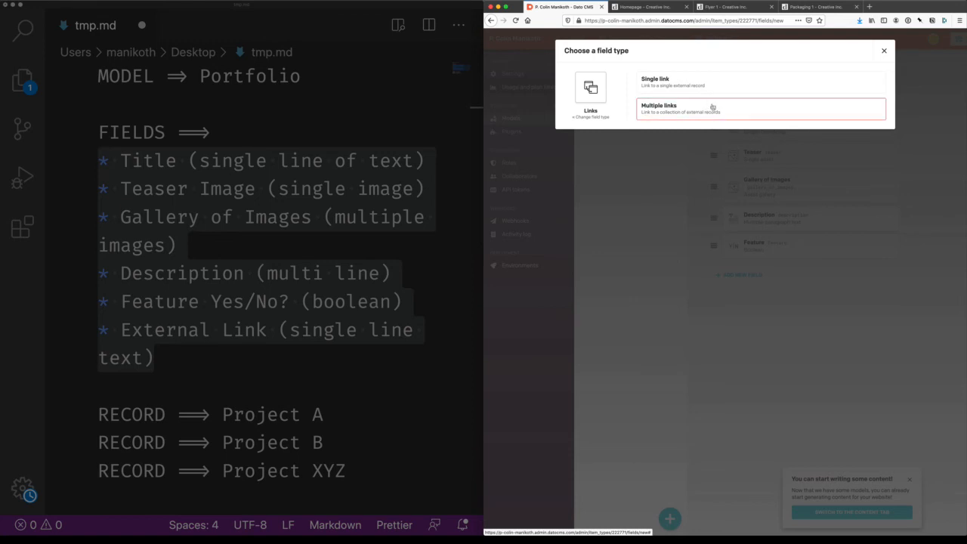
pyautogui.click(884, 51)
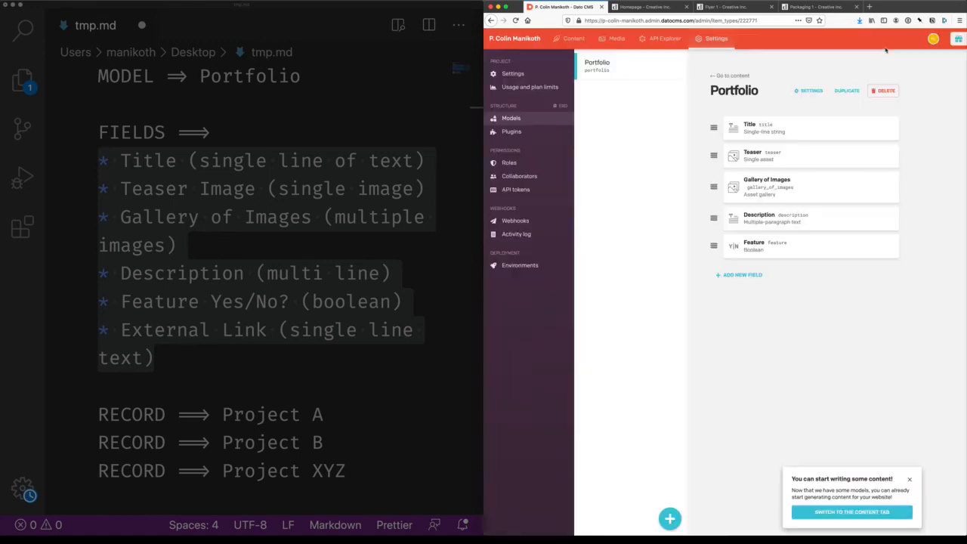
# - Add a single-line string text field named External Link to the Portfolio model and save it
pyautogui.click(742, 274)
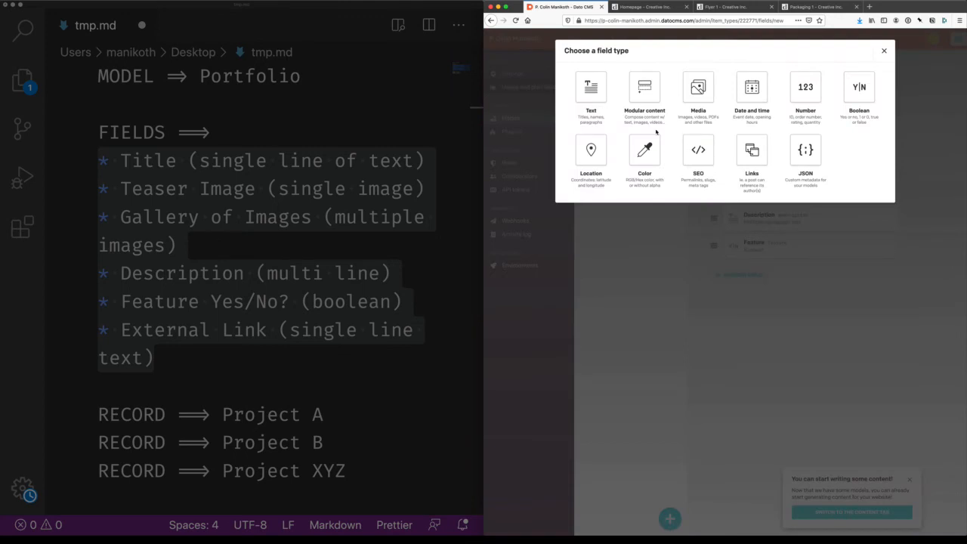
pyautogui.click(591, 96)
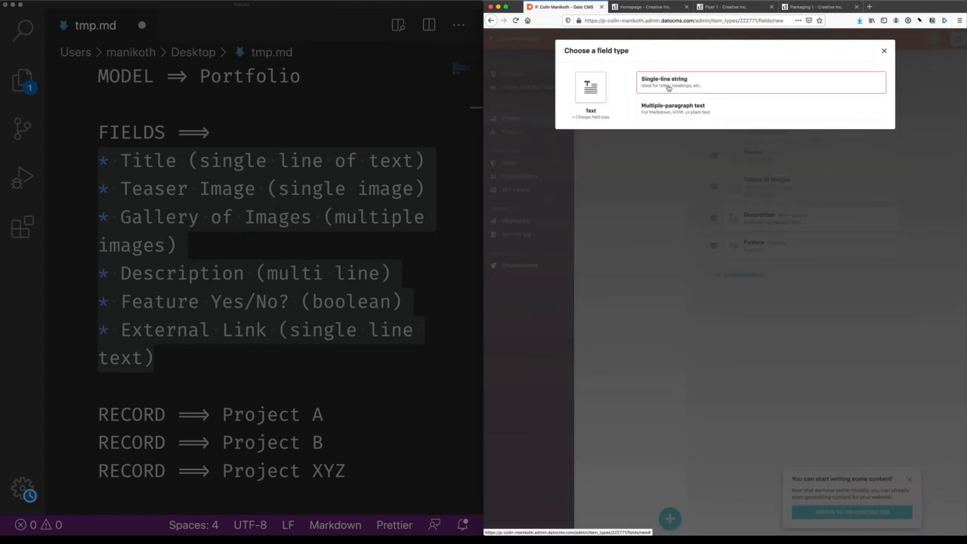
pyautogui.click(668, 87)
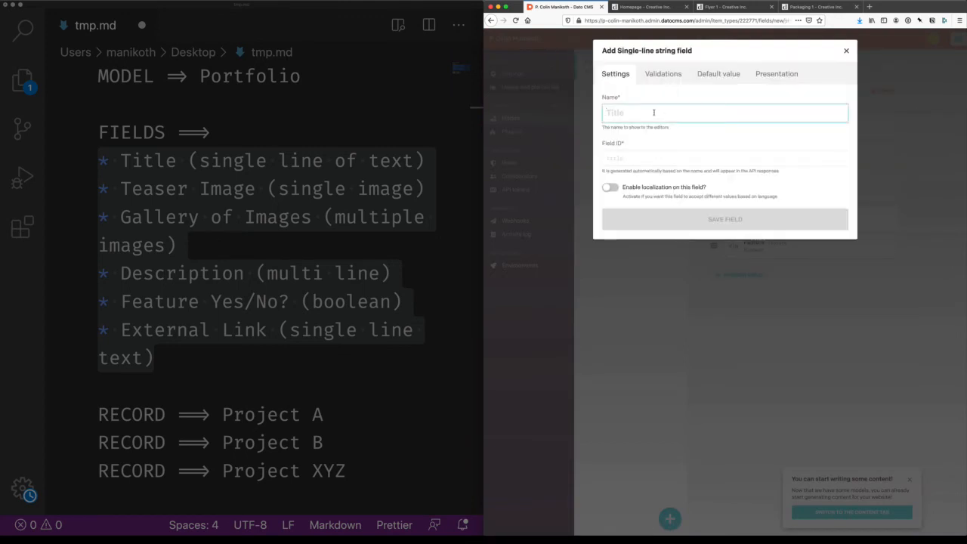
pyautogui.write('External Lin')
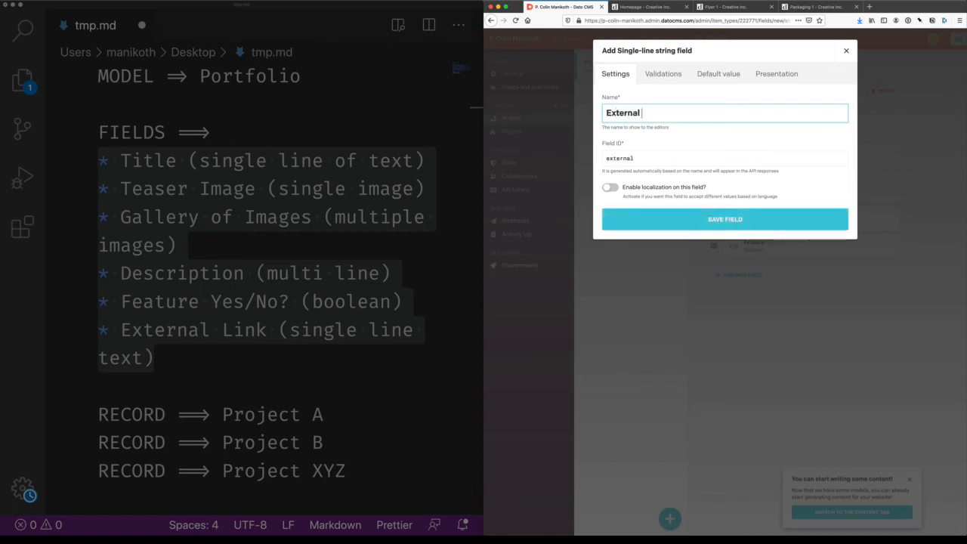
pyautogui.write('k')
pyautogui.click(681, 217)
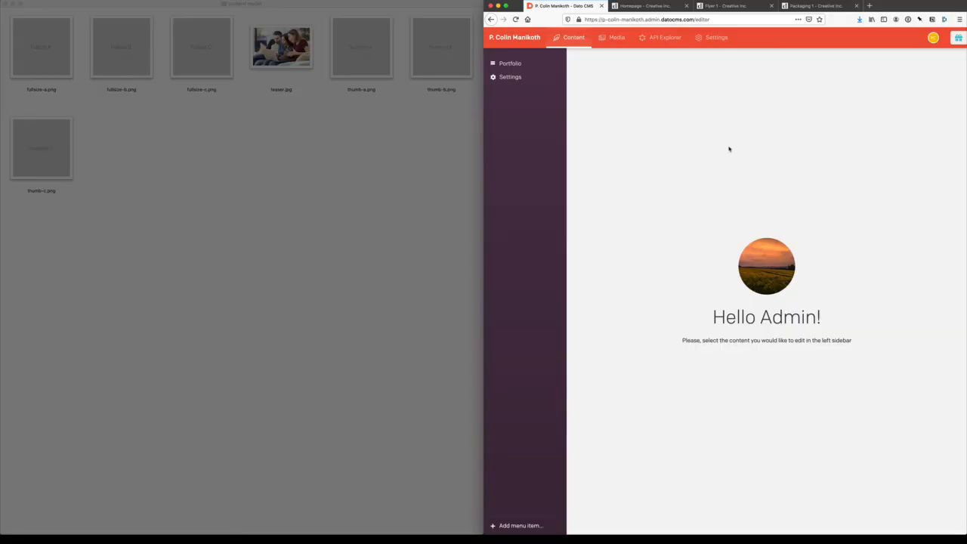
# - Start a new record in the Portfolio content collection and enter Project A as its title
pyautogui.click(415, 244)
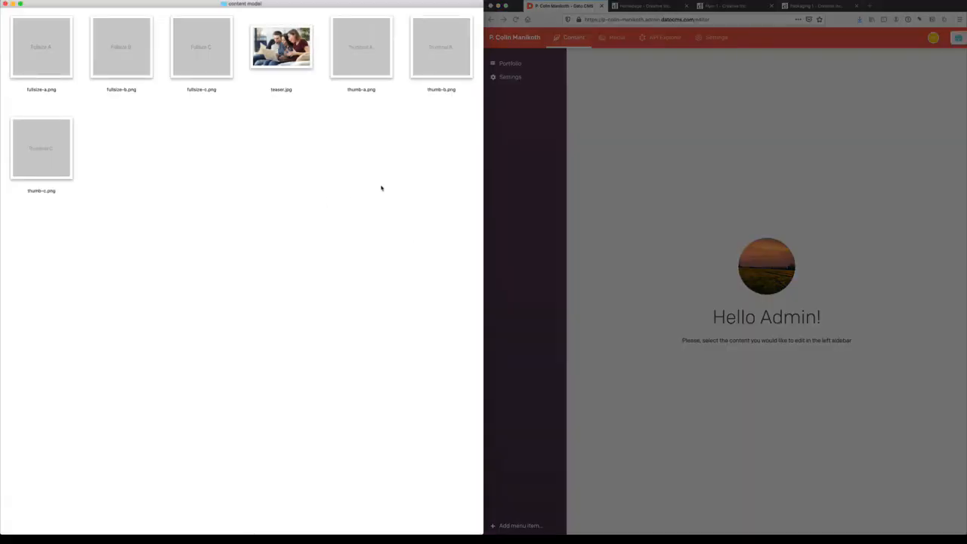
pyautogui.click(543, 164)
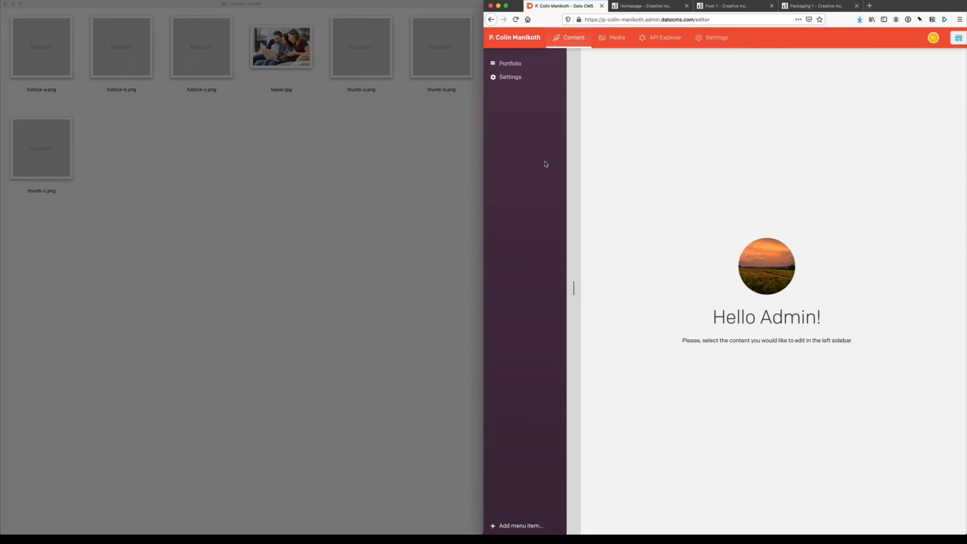
pyautogui.click(516, 64)
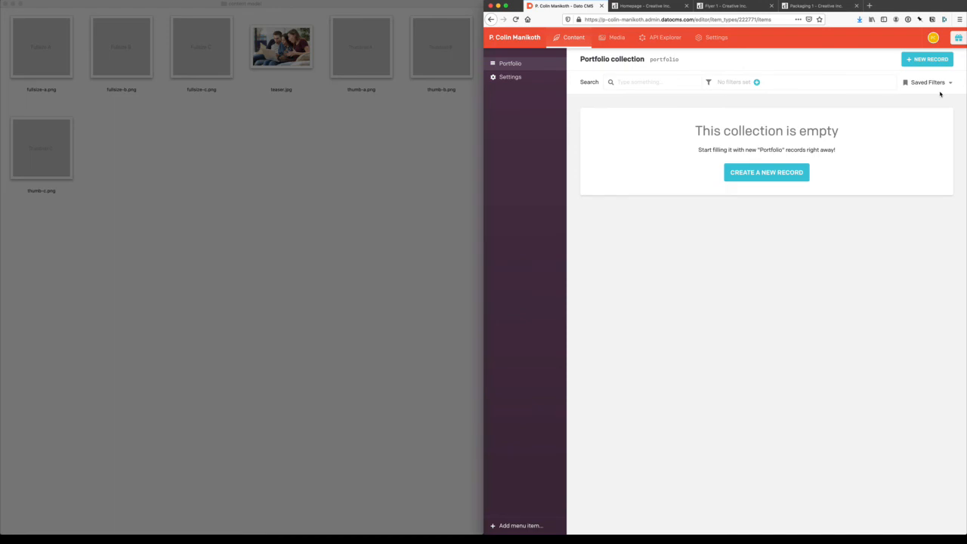
pyautogui.moveTo(679, 60); pyautogui.dragTo(649, 61)
pyautogui.click(763, 173)
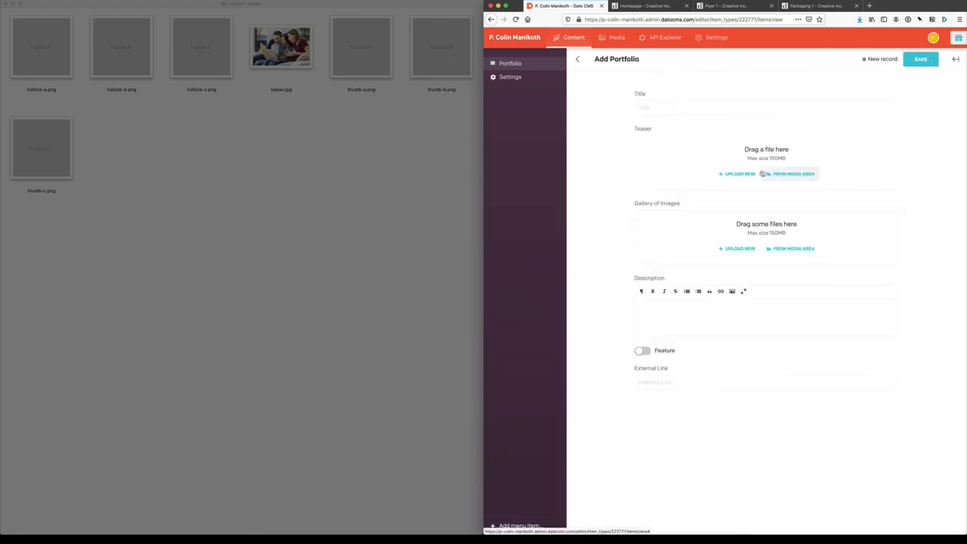
pyautogui.click(709, 107)
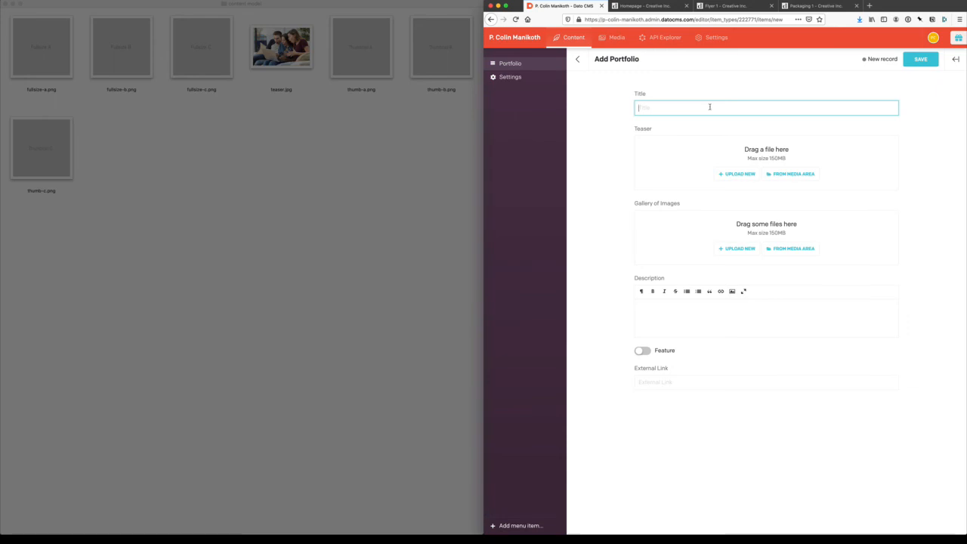
pyautogui.write('Project A')
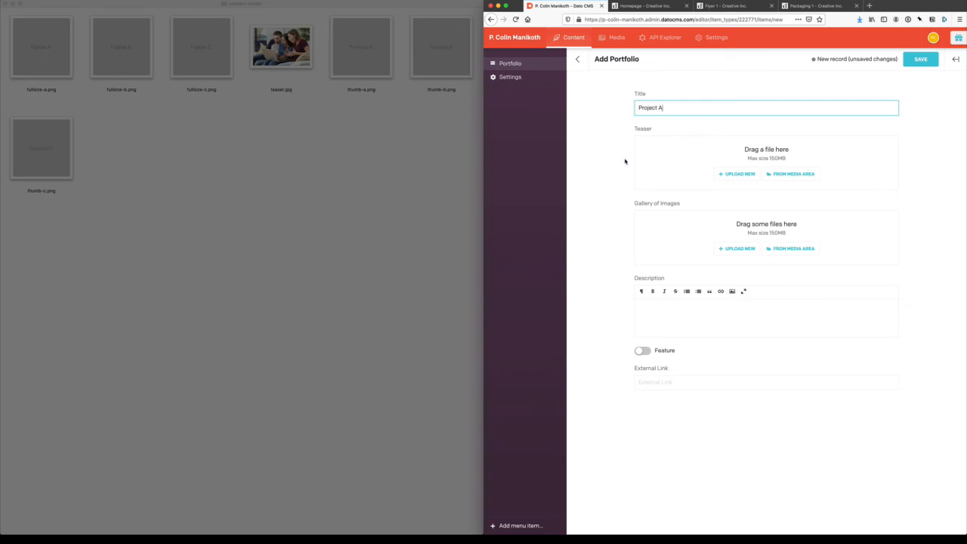
# - Preview teaser.jpg from the content model folder and upload it to the record's Teaser field
pyautogui.click(637, 159)
pyautogui.click(303, 68)
pyautogui.press('space')
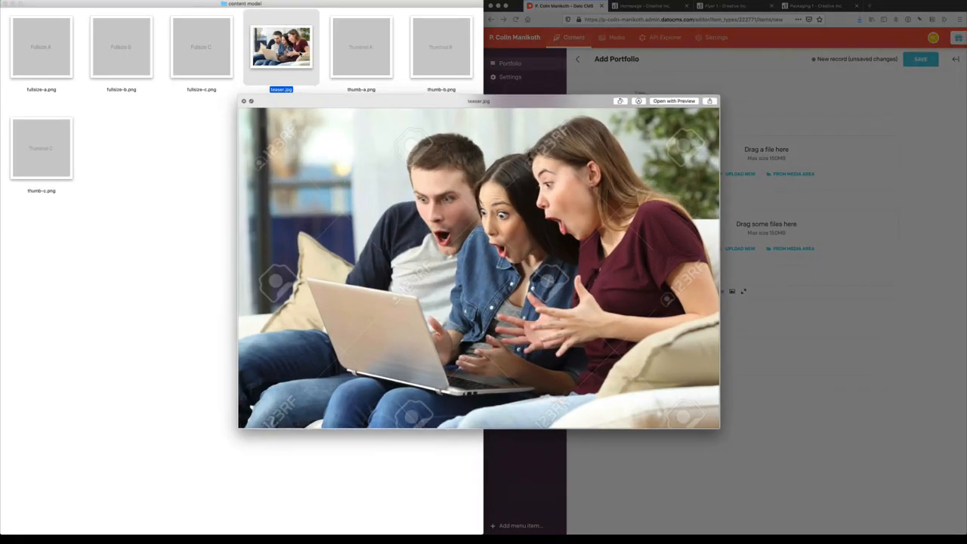
pyautogui.press('space')
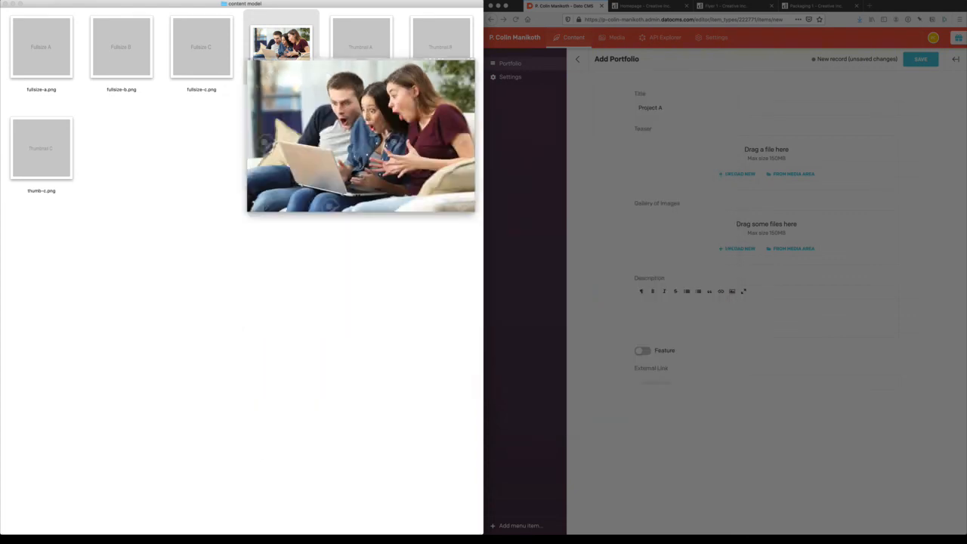
pyautogui.moveTo(281, 47); pyautogui.dragTo(634, 180)
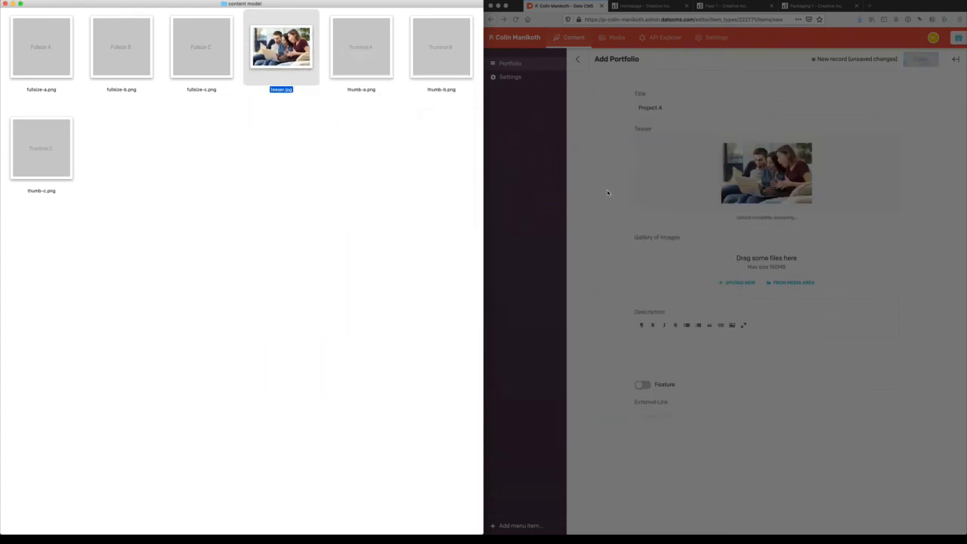
pyautogui.click(607, 192)
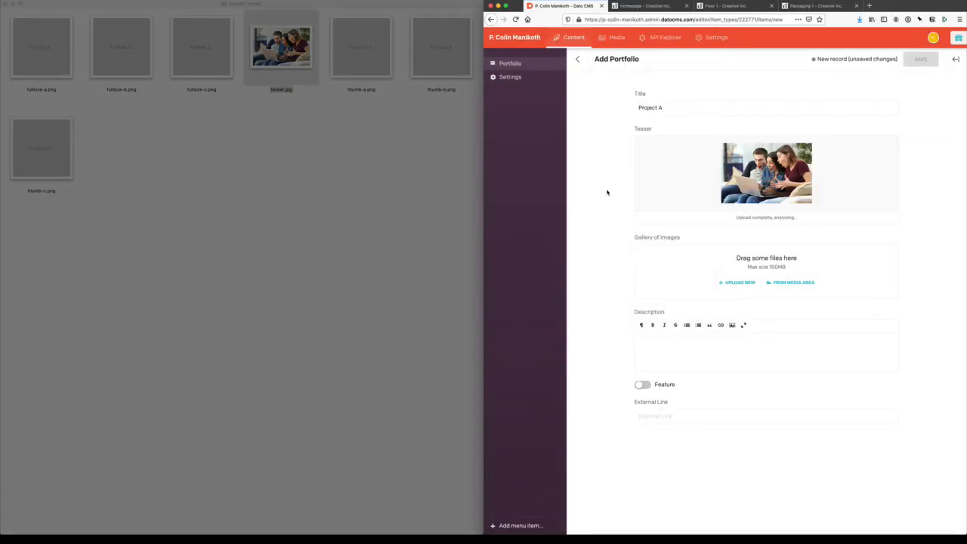
# - Preview the fullsize-a.png, fullsize-b.png and fullsize-c.png images in the content model folder
pyautogui.click(310, 151)
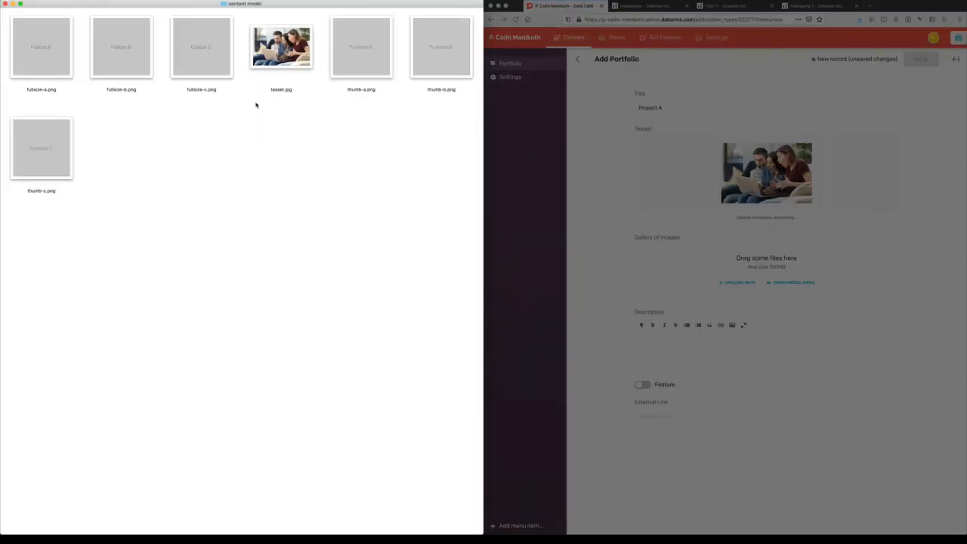
pyautogui.click(216, 83)
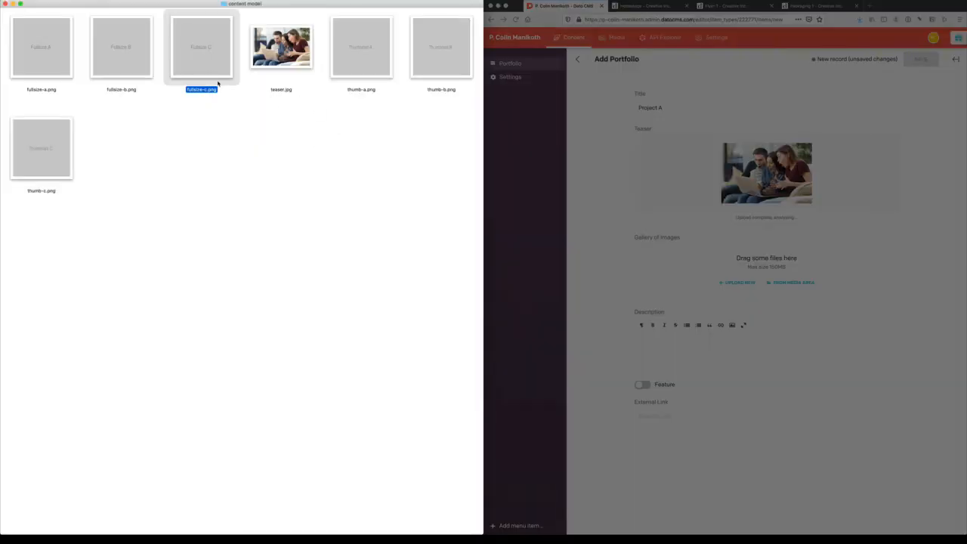
pyautogui.press('space')
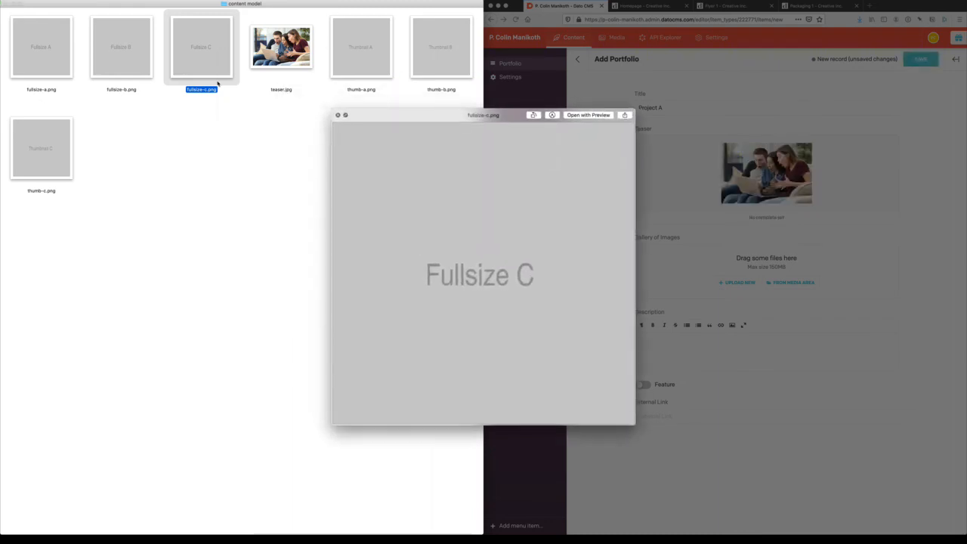
pyautogui.click(125, 52)
pyautogui.click(58, 59)
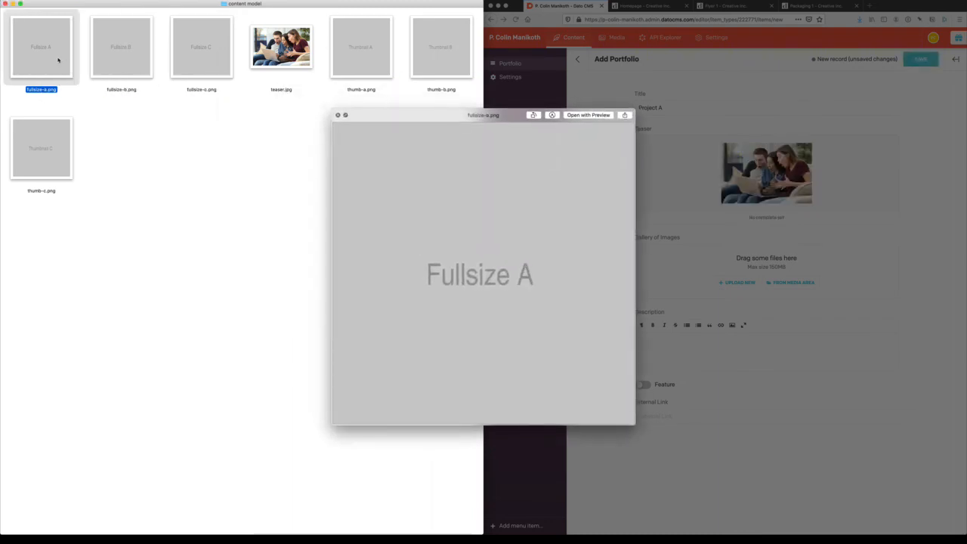
pyautogui.press('space')
pyautogui.press('space')
pyautogui.press('Right')
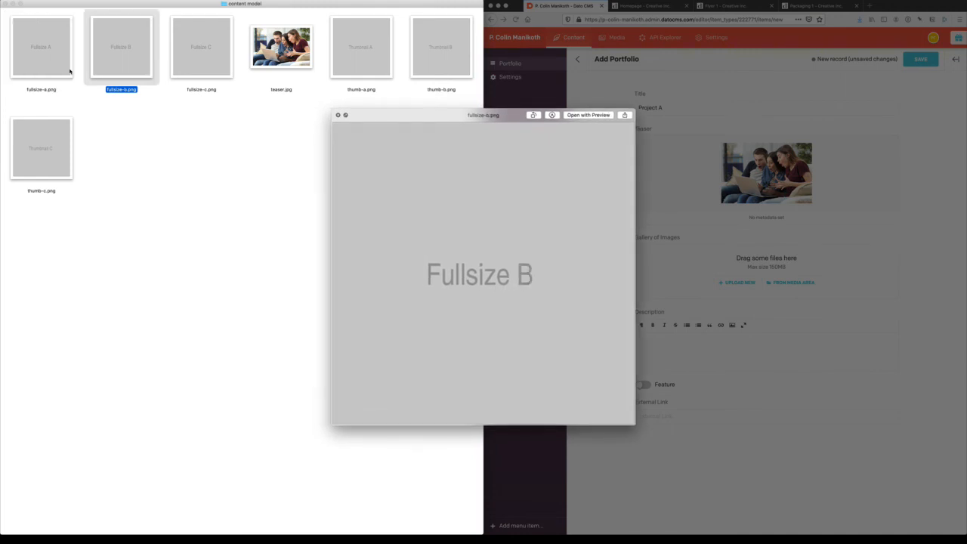
pyautogui.press('Right')
pyautogui.press('space')
# - Upload fullsize-a.png, fullsize-b.png and fullsize-c.png together to the record's Gallery of Images field
pyautogui.moveTo(185, 109); pyautogui.dragTo(54, 17)
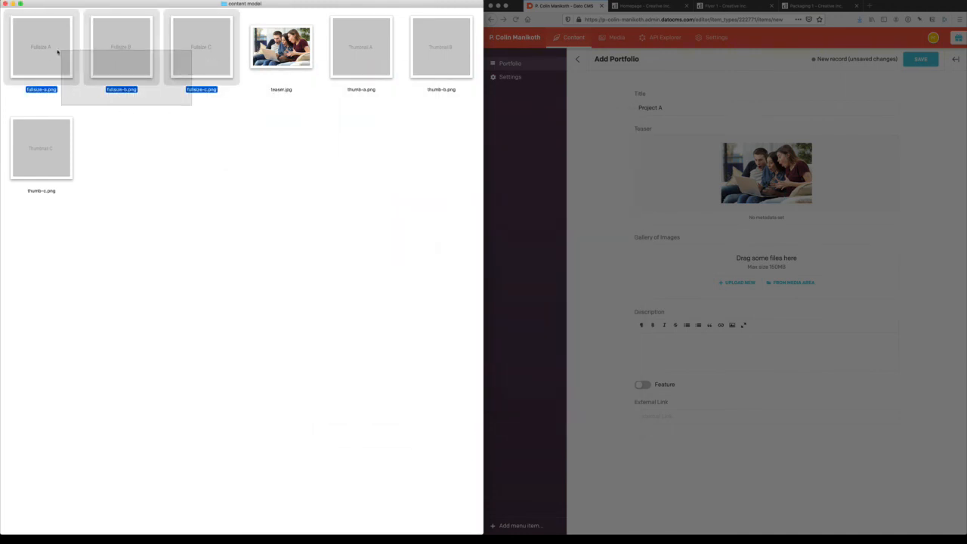
pyautogui.moveTo(56, 56); pyautogui.dragTo(647, 280)
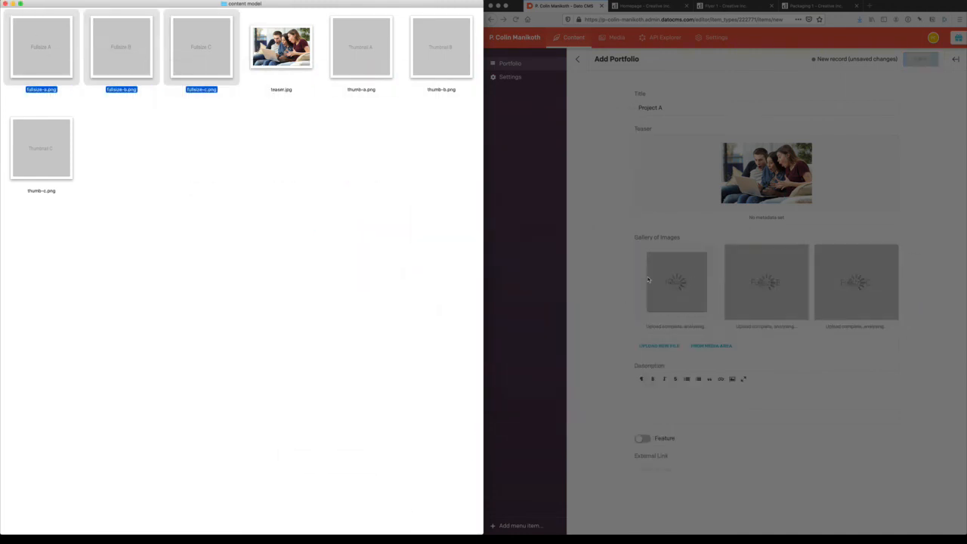
pyautogui.click(602, 277)
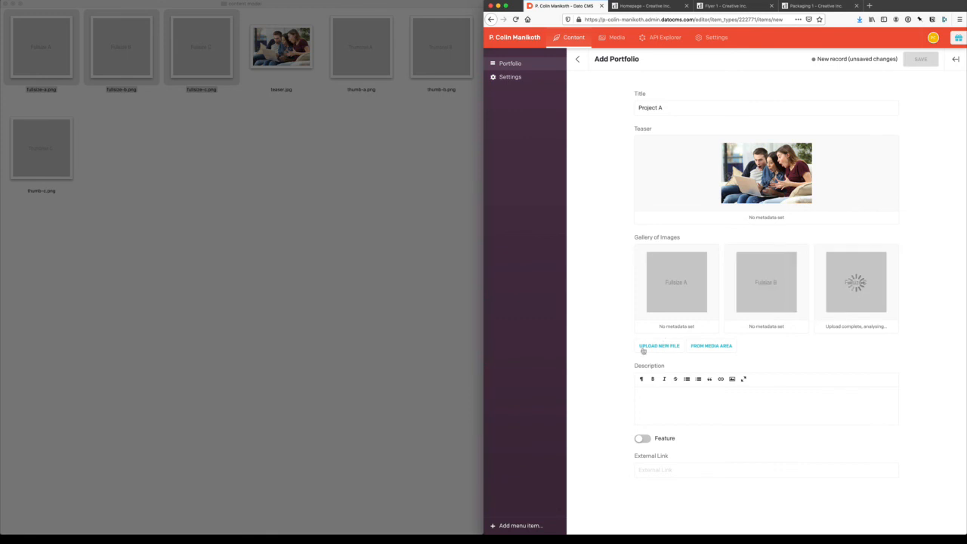
# - Enter "Look at this awesome proejct." as the record's description and turn on Feature
pyautogui.click(652, 379)
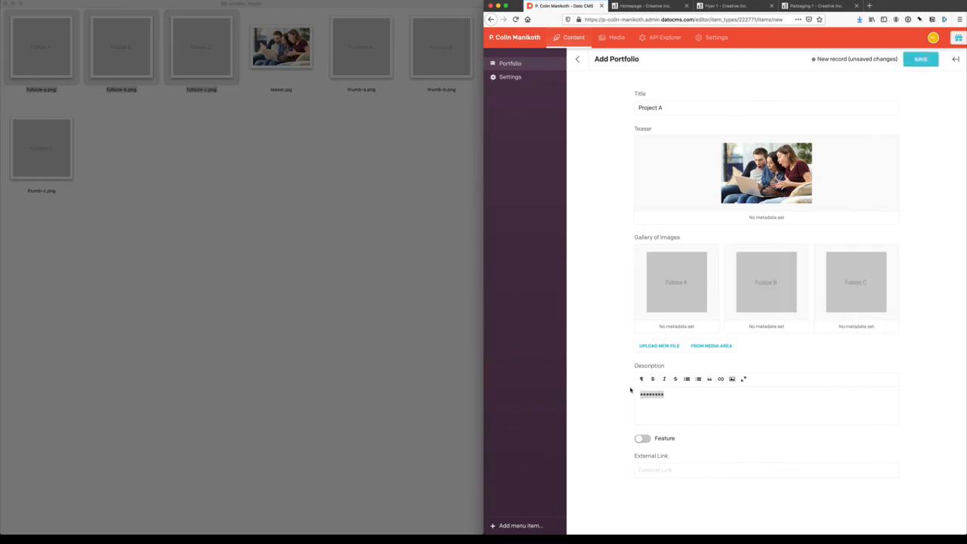
pyautogui.press('BackSpace')
pyautogui.write('Look at this awesome proejct.')
pyautogui.click(641, 438)
pyautogui.click(652, 475)
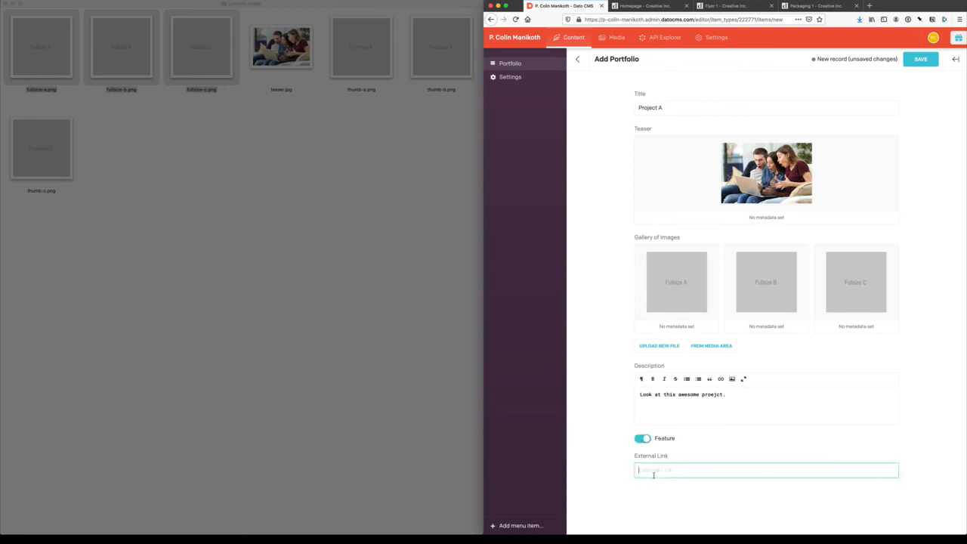
pyautogui.write('https://website.com/')
pyautogui.click(912, 60)
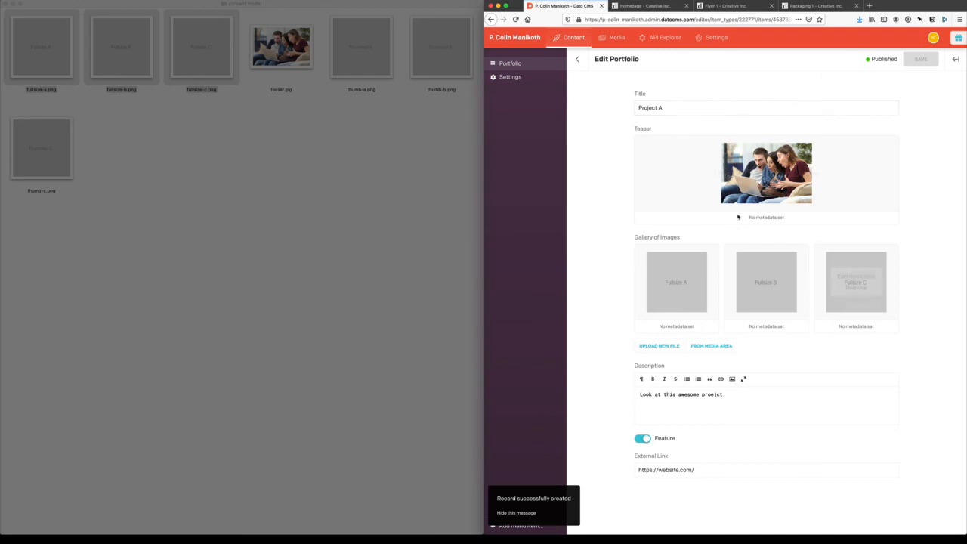
# - Start another new record in the Portfolio collection and enter Project B as its title
pyautogui.click(515, 64)
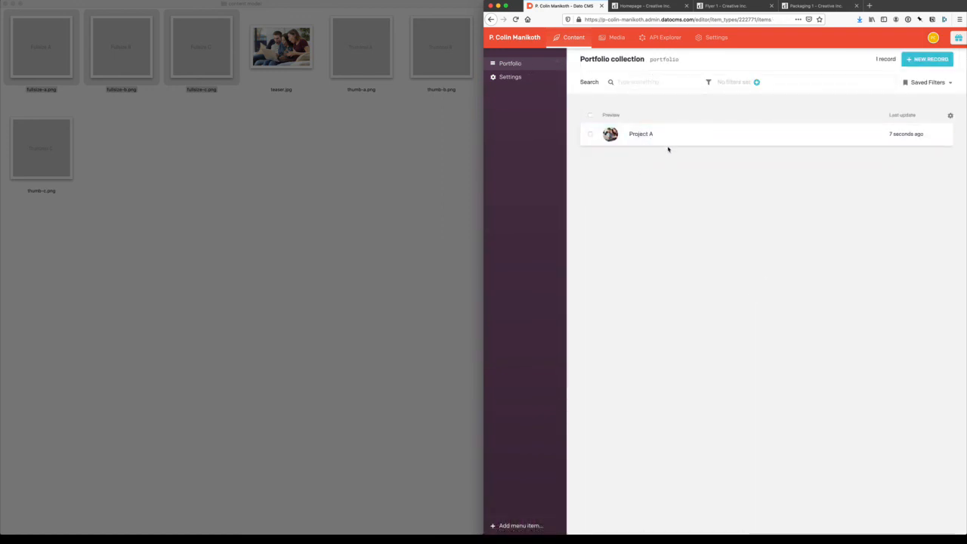
pyautogui.click(912, 61)
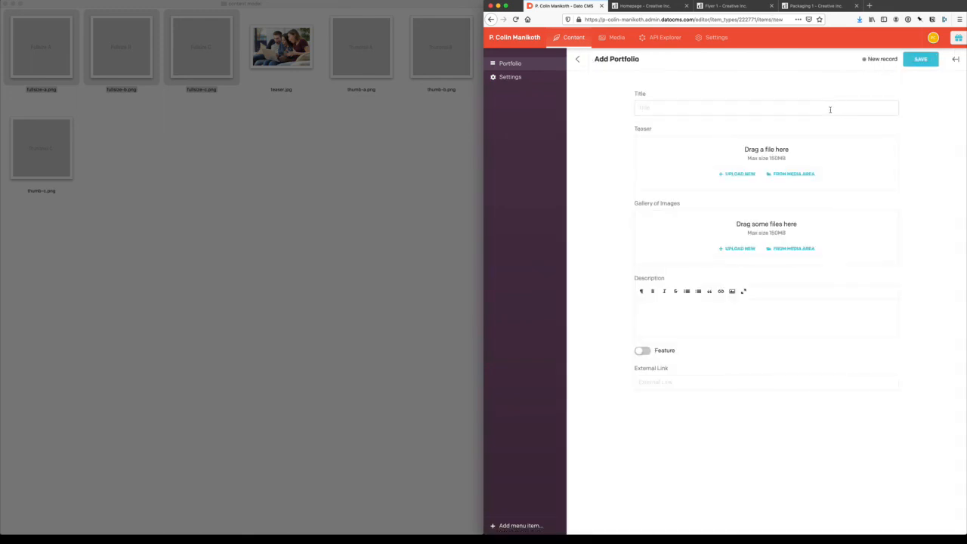
pyautogui.click(827, 113)
pyautogui.write('Proejct')
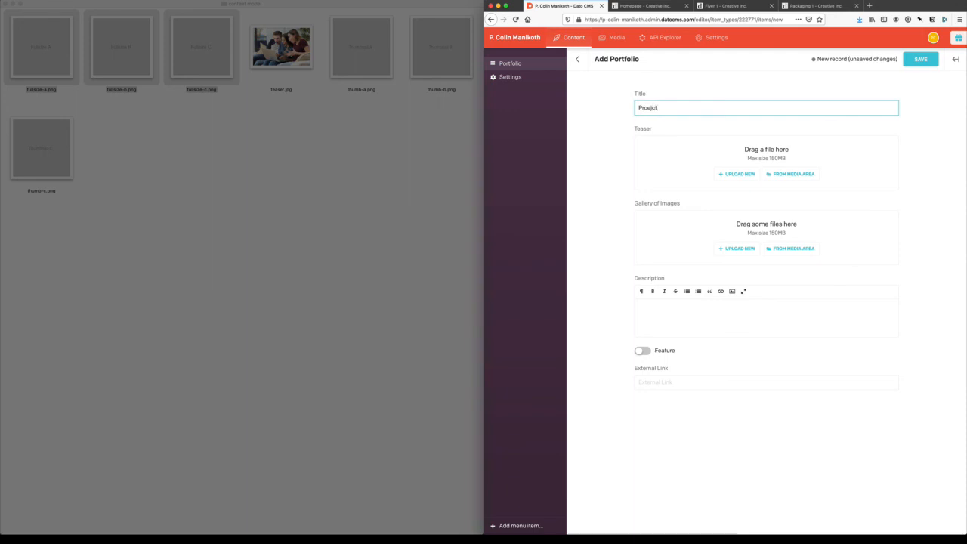
pyautogui.press('BackSpace')
pyautogui.press('BackSpace')
pyautogui.press('BackSpace')
pyautogui.press('BackSpace')
pyautogui.write('ject B')
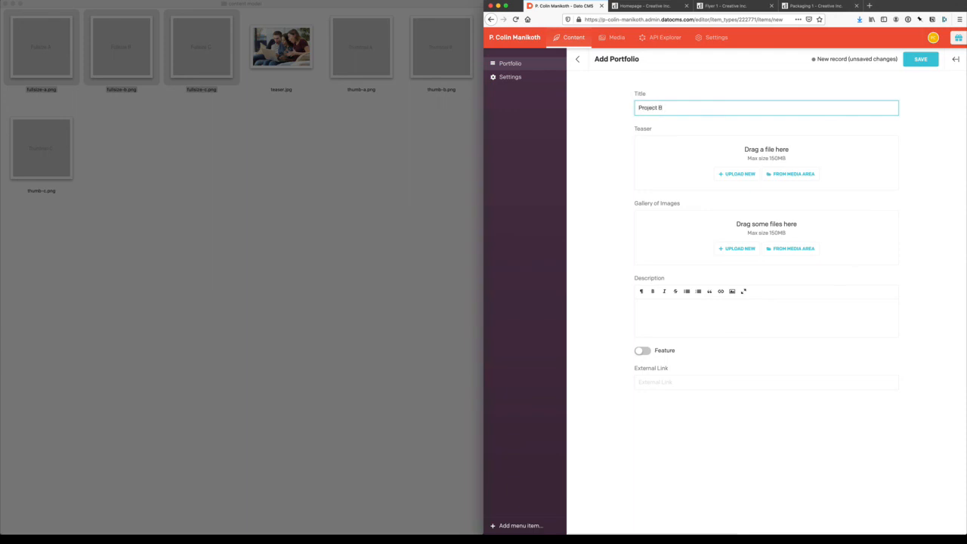